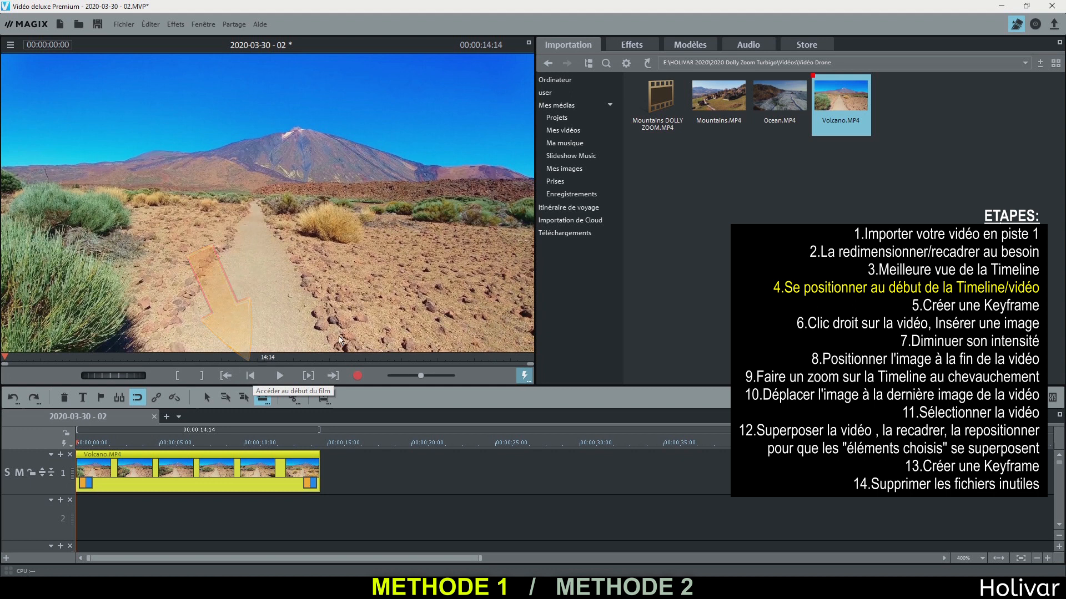
Create a Position/Size keyframe at the start of the Volcano.MP4 clip.
click(632, 41)
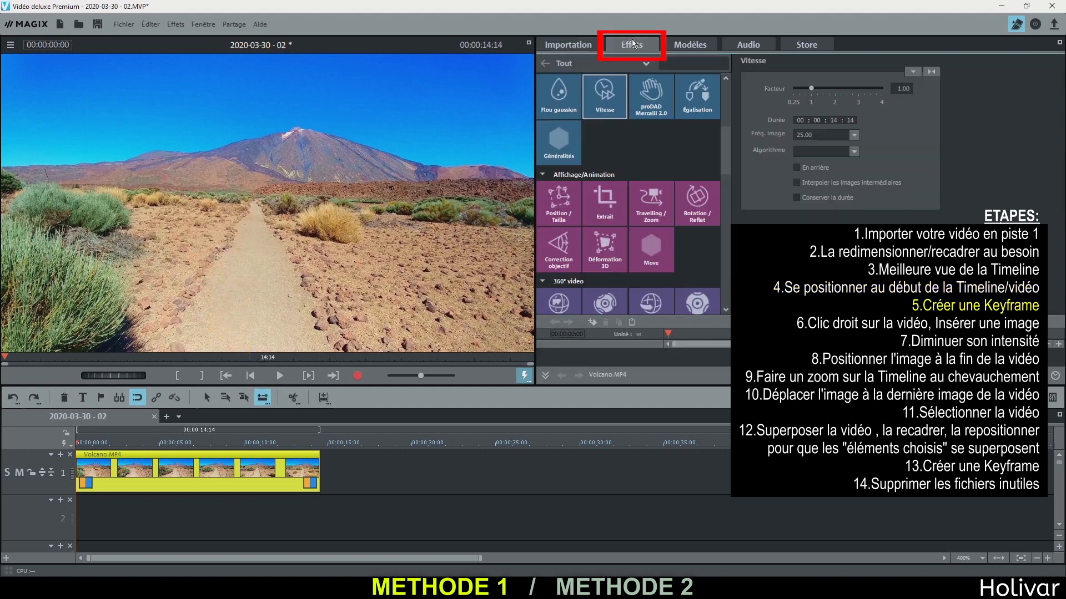
click(564, 195)
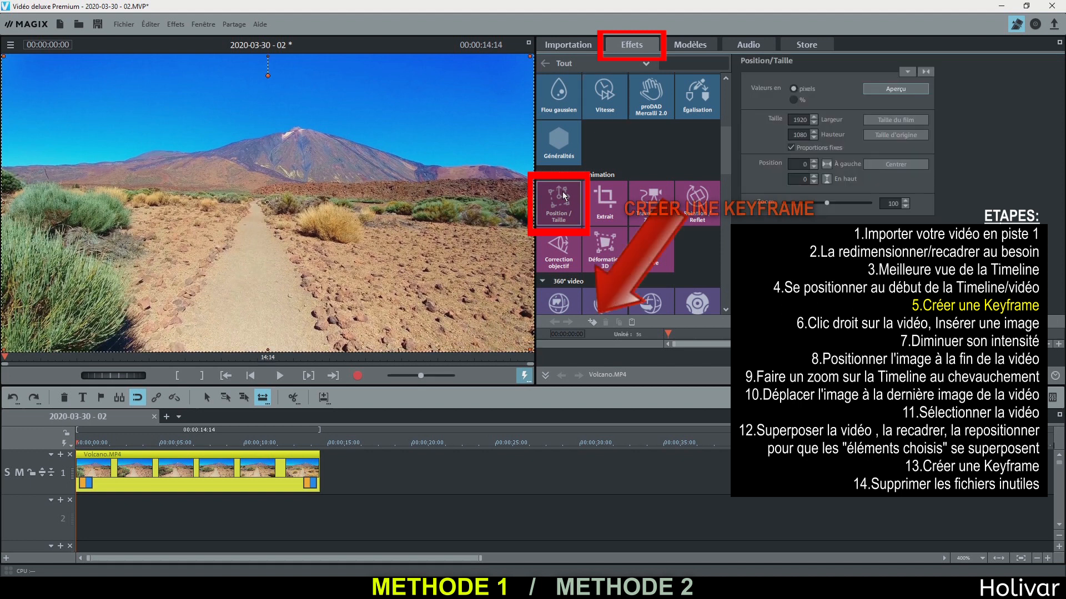
click(591, 322)
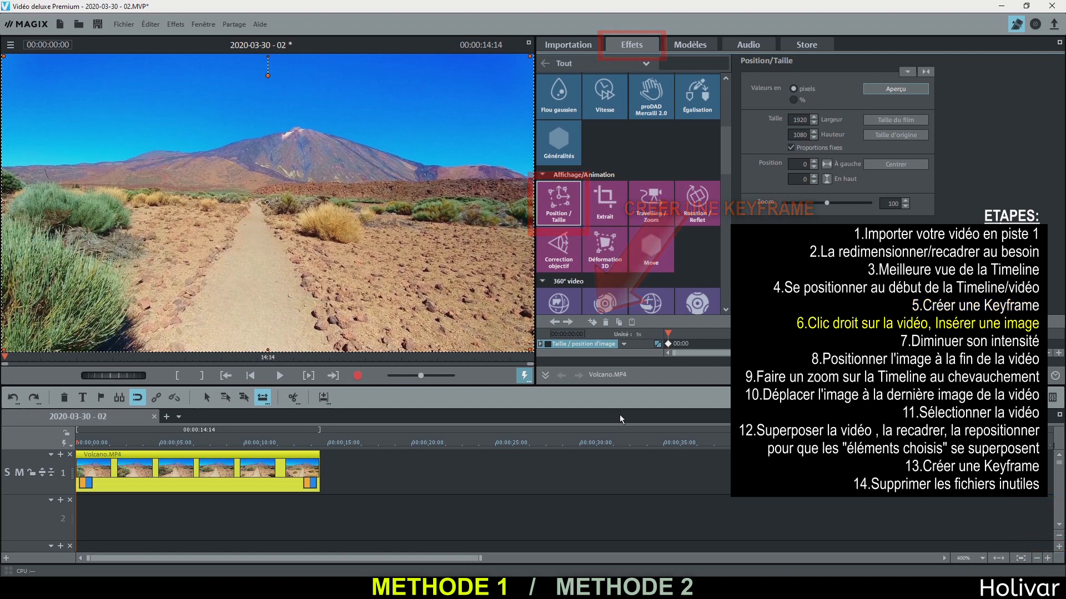
Insert a still image of the Volcano.MP4 clip's first frame at the playback marker and lower the still's intensity.
right_click(92, 469)
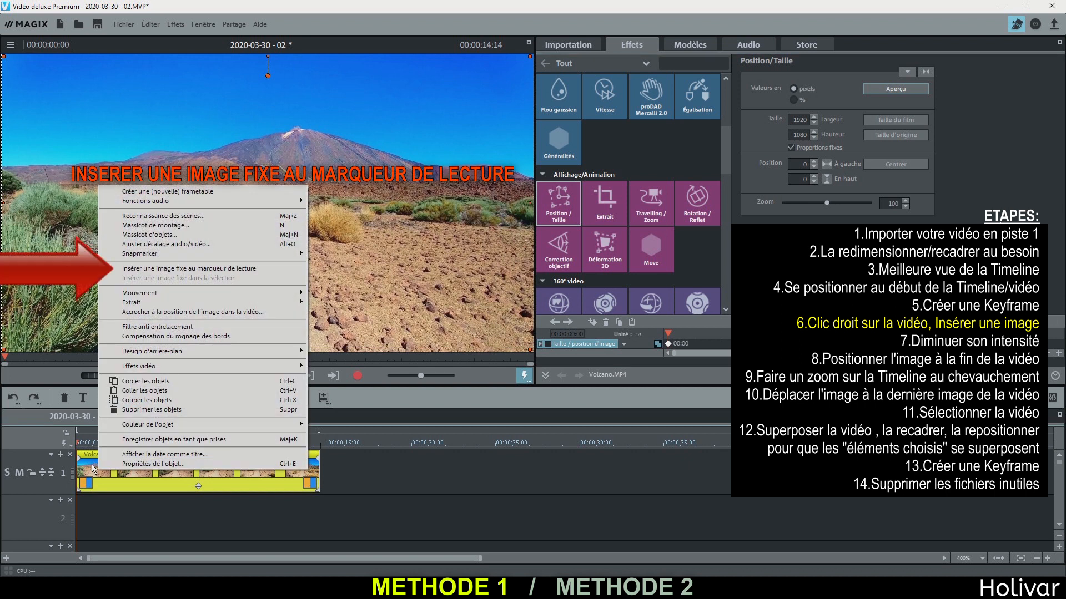
click(278, 275)
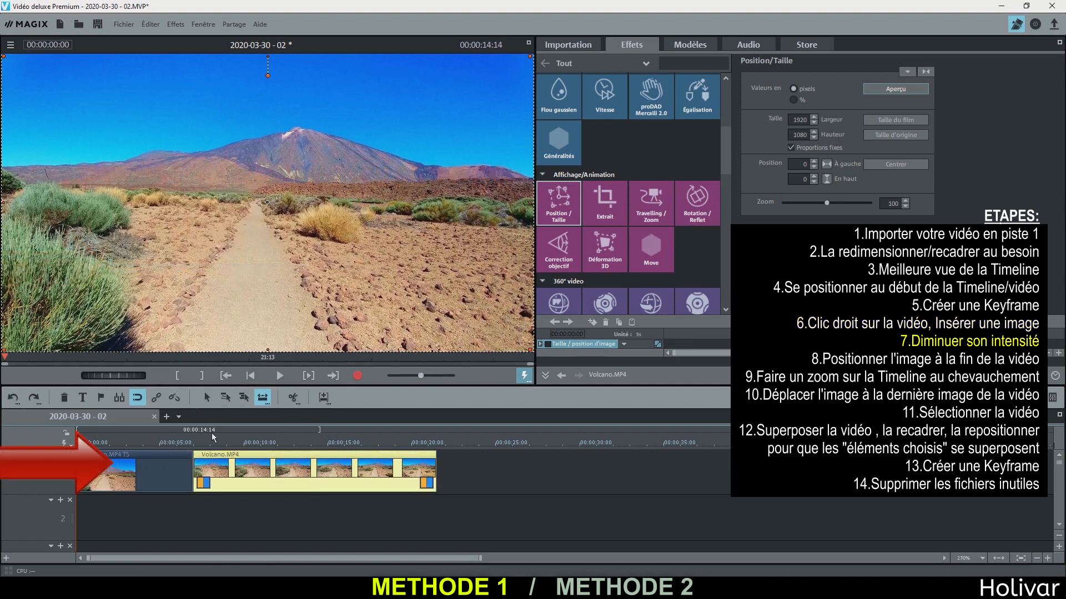
click(151, 462)
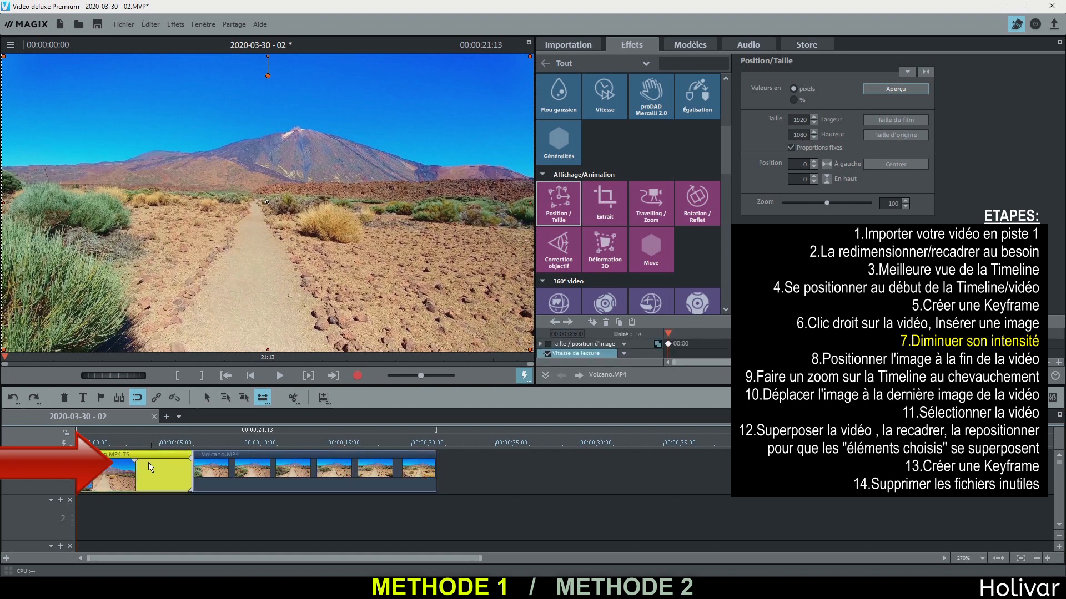
drag(129, 458, 128, 474)
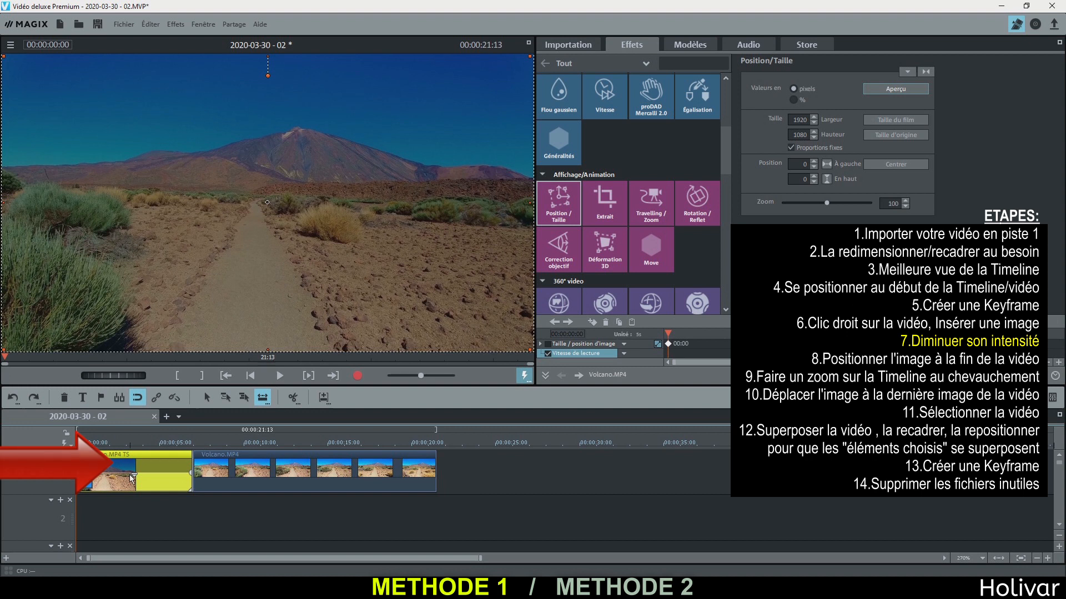
Move the still image to track 2 so its start overlaps only the last frame of the Volcano.MP4 video.
drag(129, 474, 486, 511)
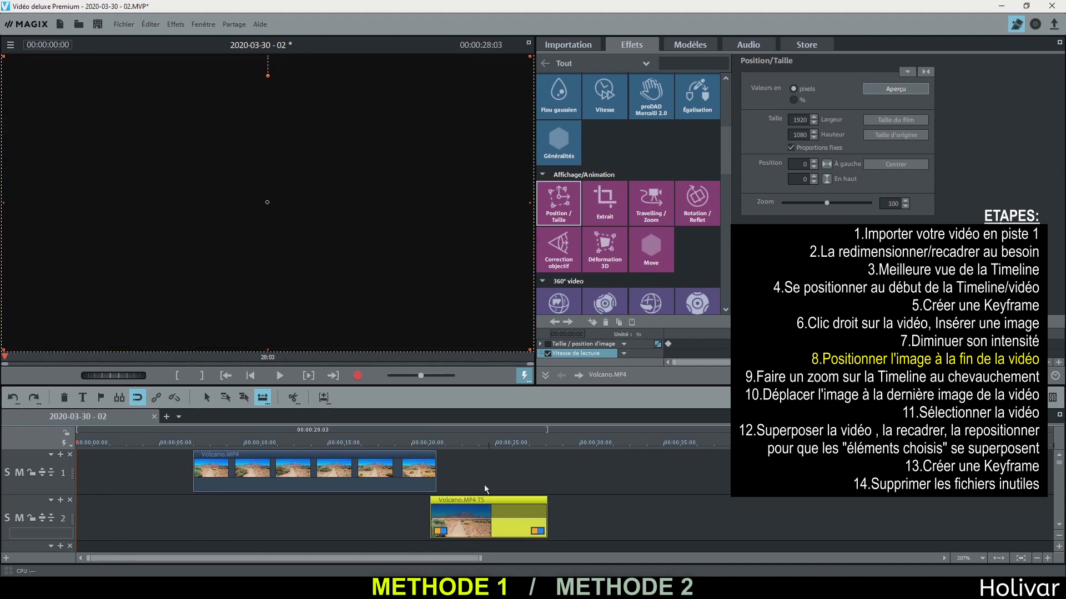
click(434, 443)
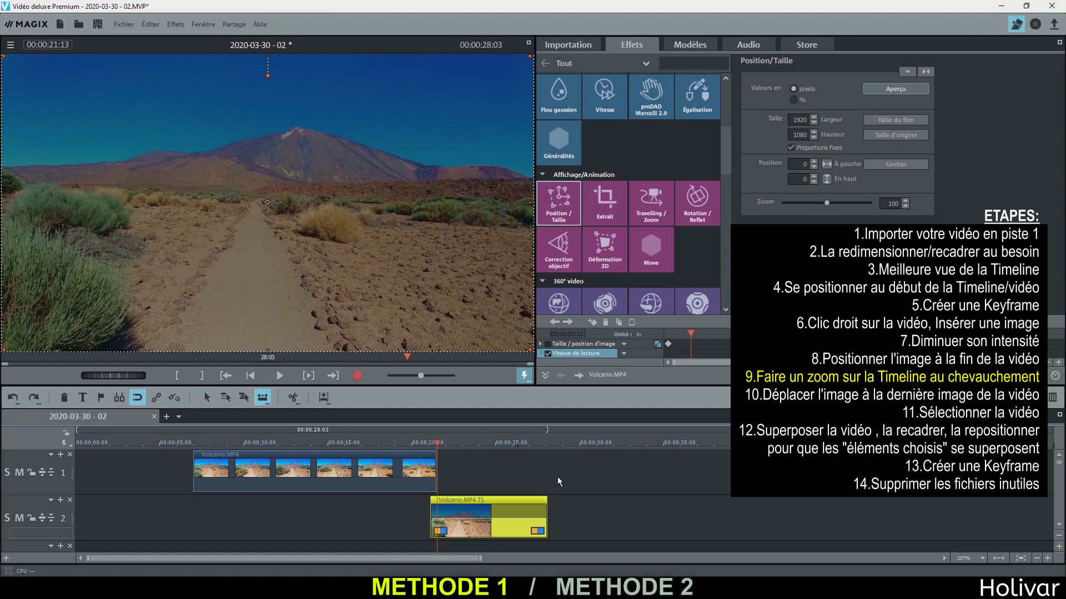
click(1047, 559)
click(1048, 559)
click(1048, 559)
click(1047, 559)
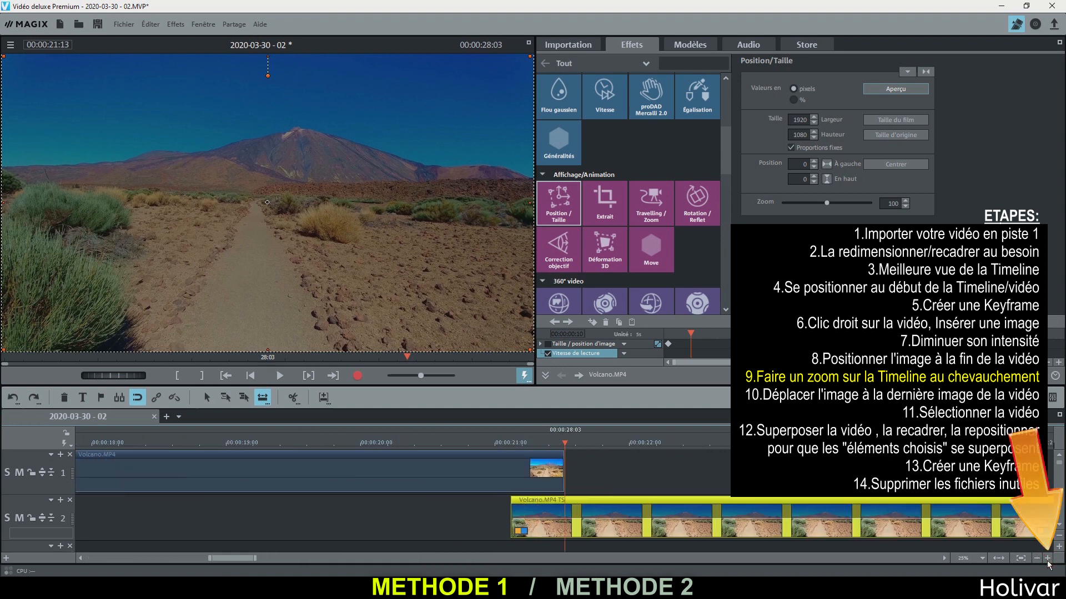
click(1047, 559)
drag(516, 508, 609, 511)
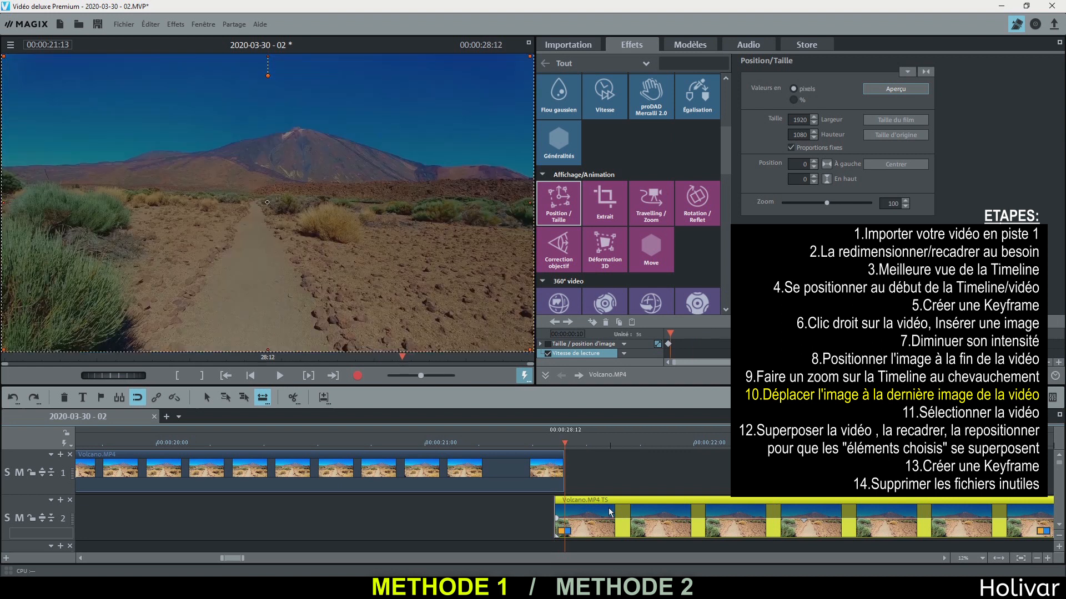
At the start of the overlap, enlarge the Volcano.MP4 video to about 2923 x 1644 pixels and reposition it against the still image.
click(554, 443)
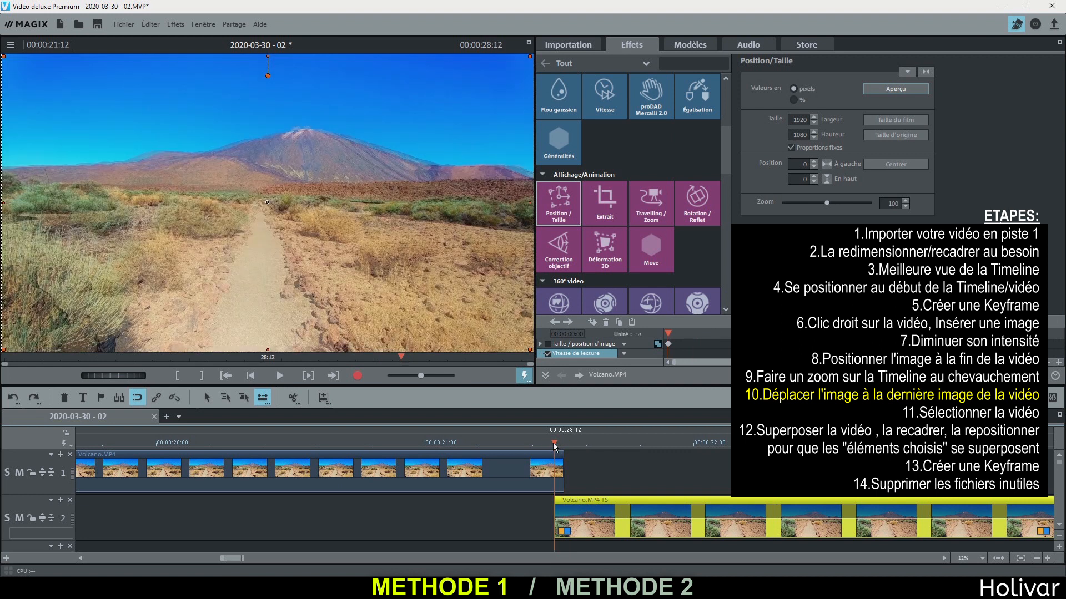
click(527, 461)
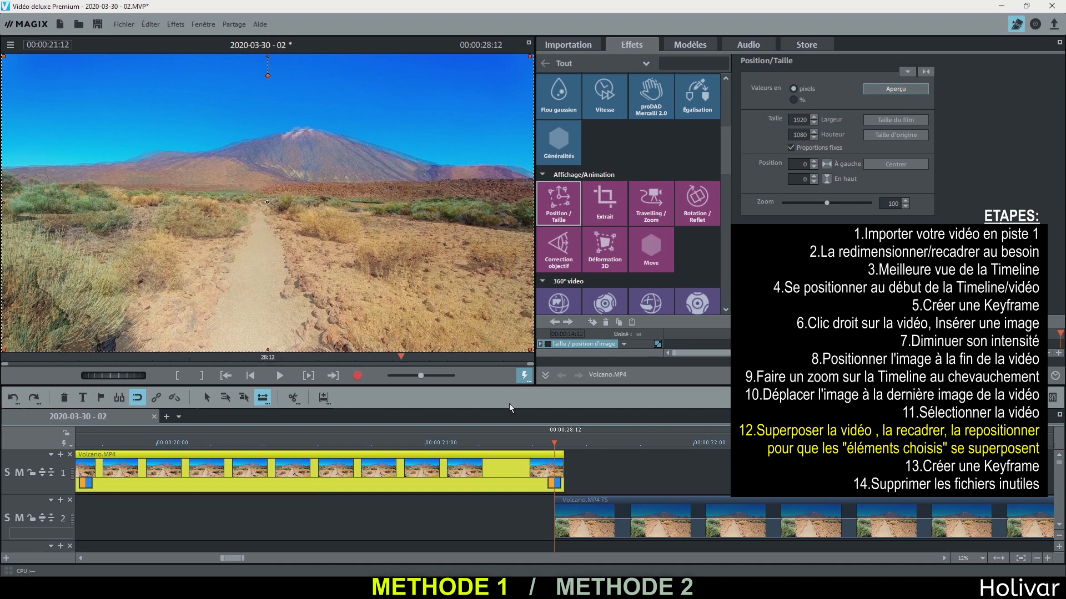
drag(418, 313, 418, 240)
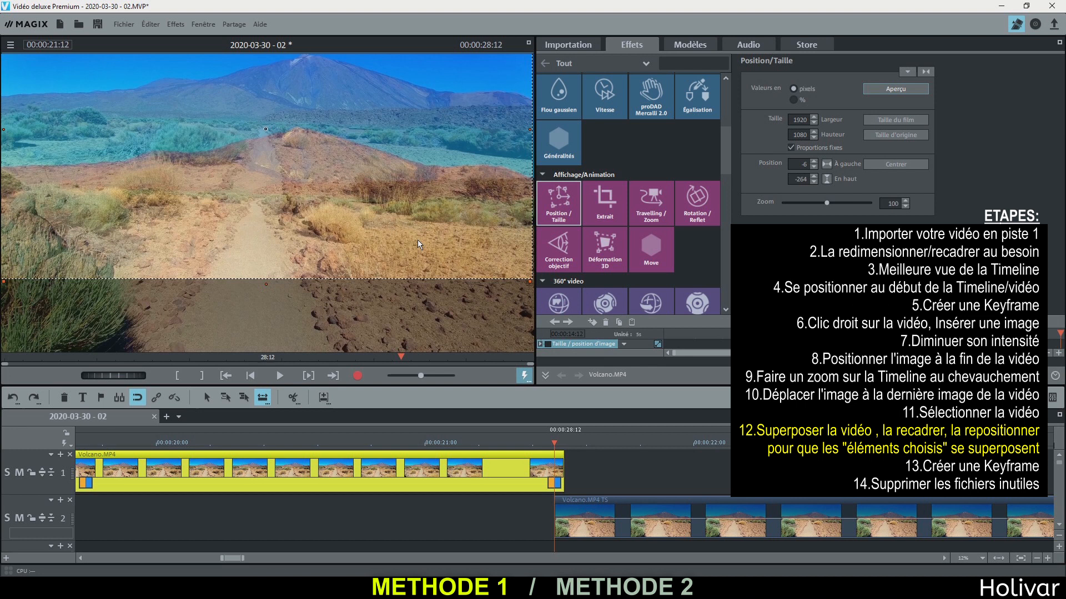
drag(418, 240, 474, 232)
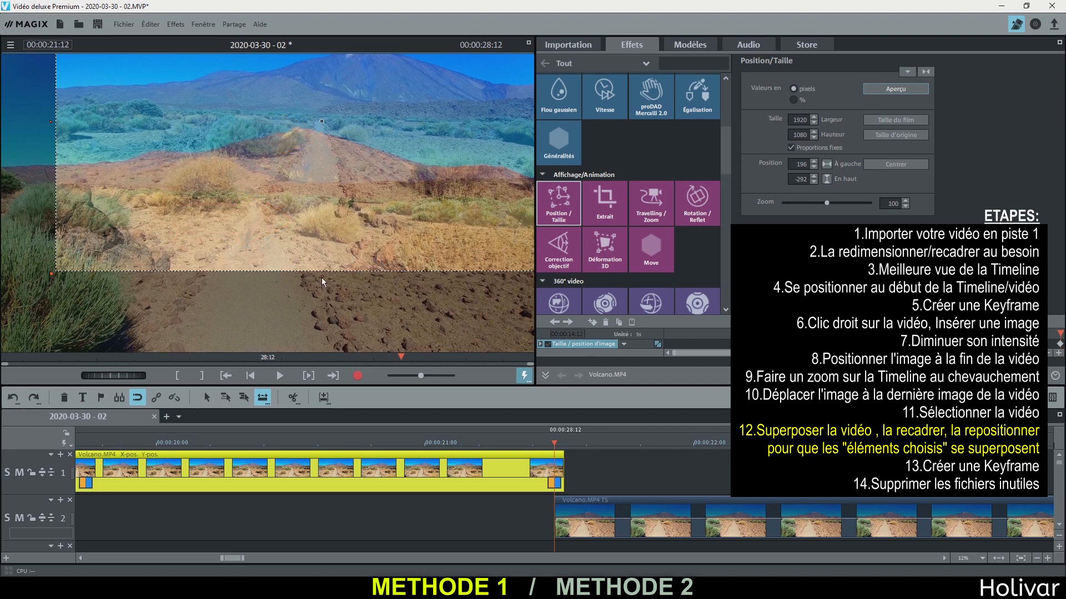
drag(322, 278, 325, 405)
drag(404, 295, 368, 310)
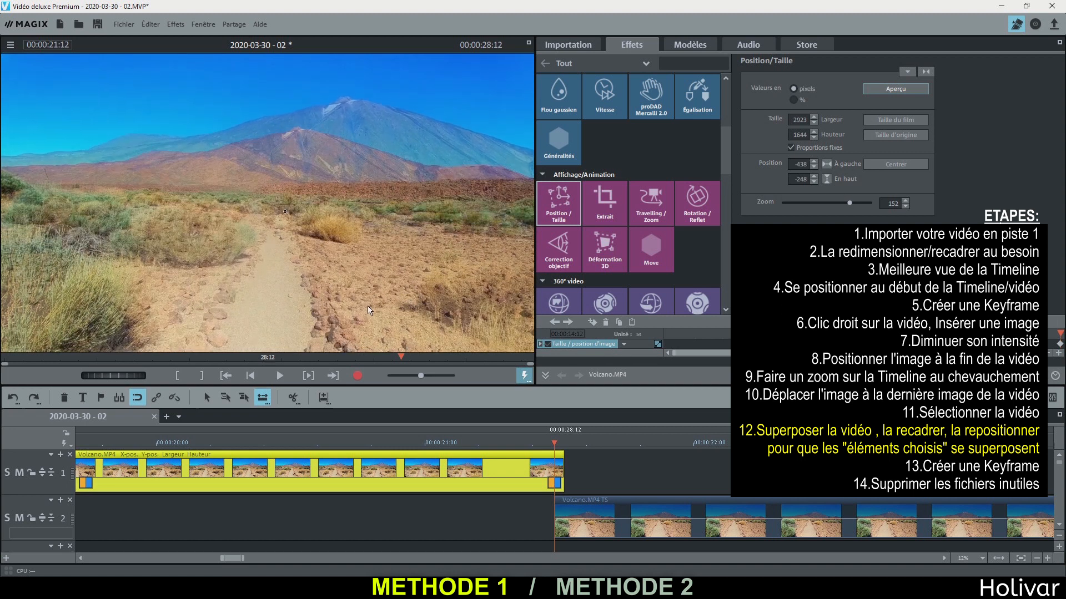
Refine the video's zoom to 235 and its position to -1289, -752 to match the still, and create a Position/Size keyframe.
click(907, 202)
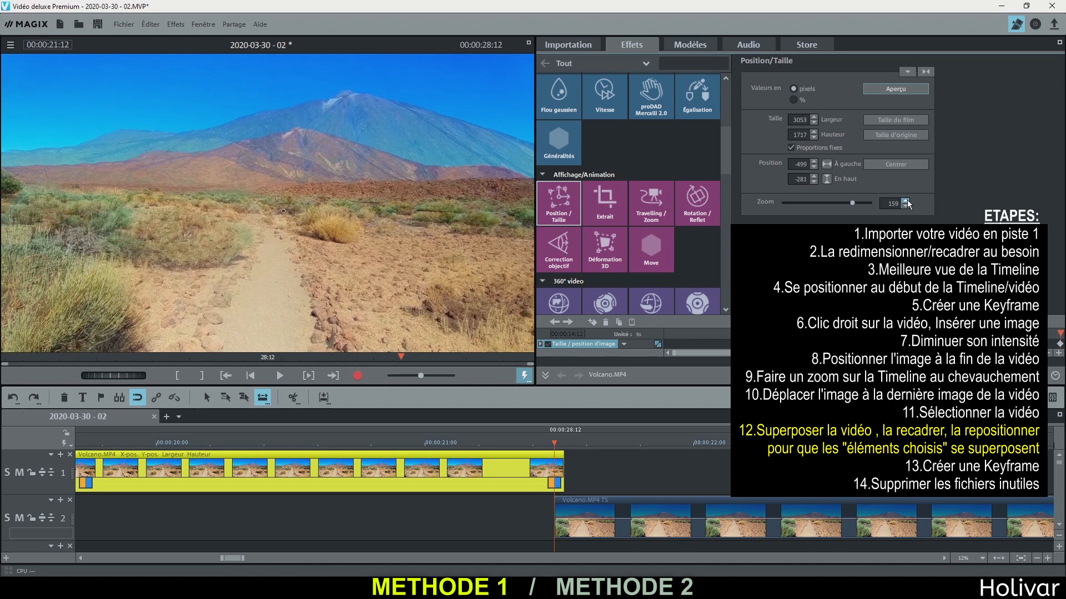
click(907, 201)
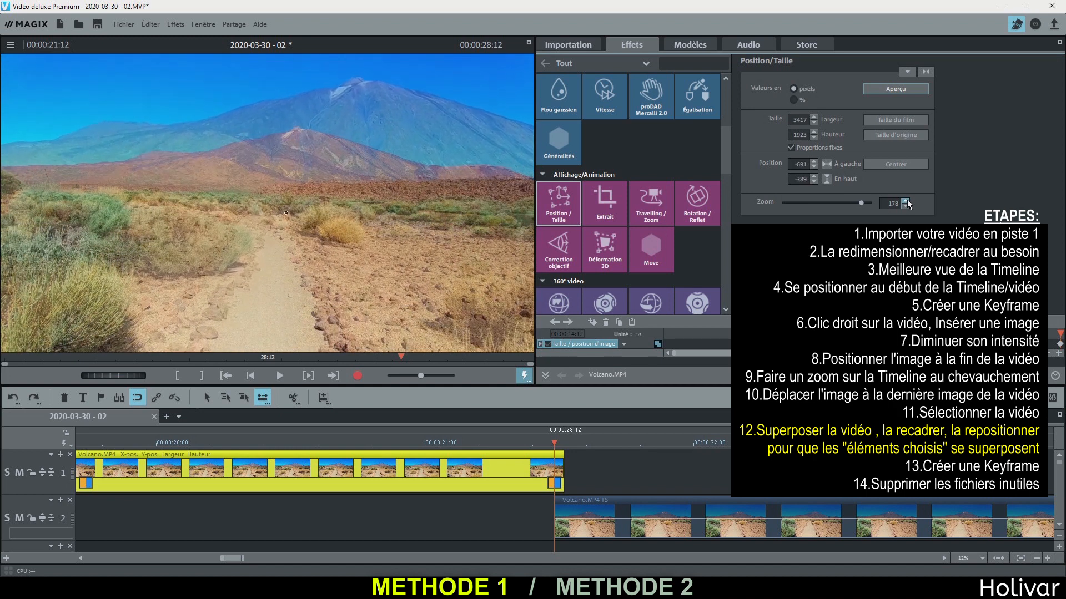
mouse_move(362, 281)
mouse_down()
mouse_move(362, 265)
mouse_move(346, 272)
mouse_up()
click(905, 202)
mouse_move(435, 271)
mouse_down()
mouse_move(476, 271)
mouse_move(434, 272)
mouse_up()
click(904, 202)
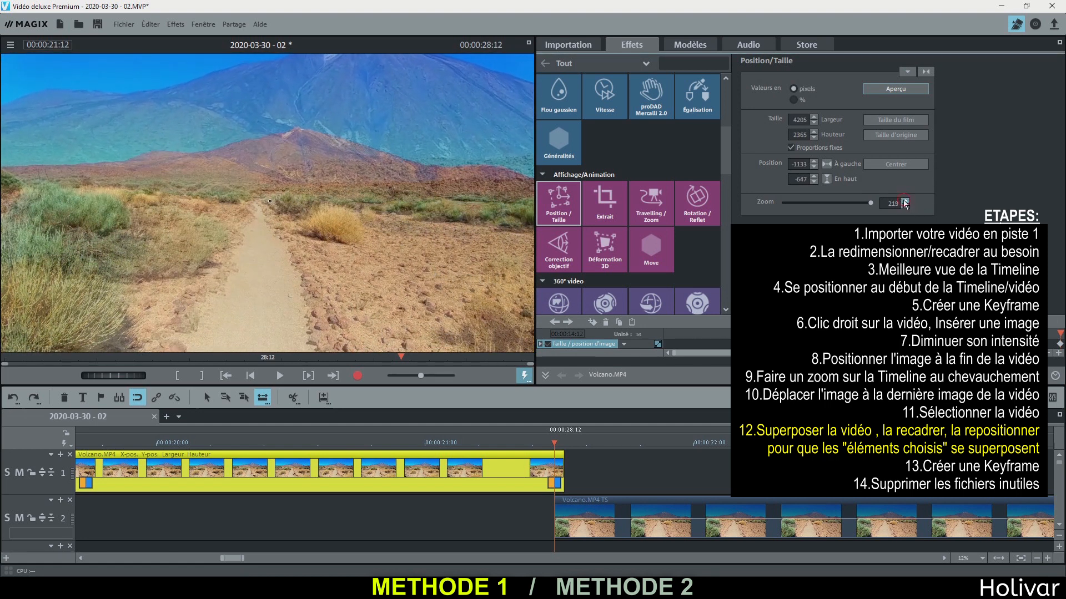
drag(401, 239, 386, 238)
click(556, 207)
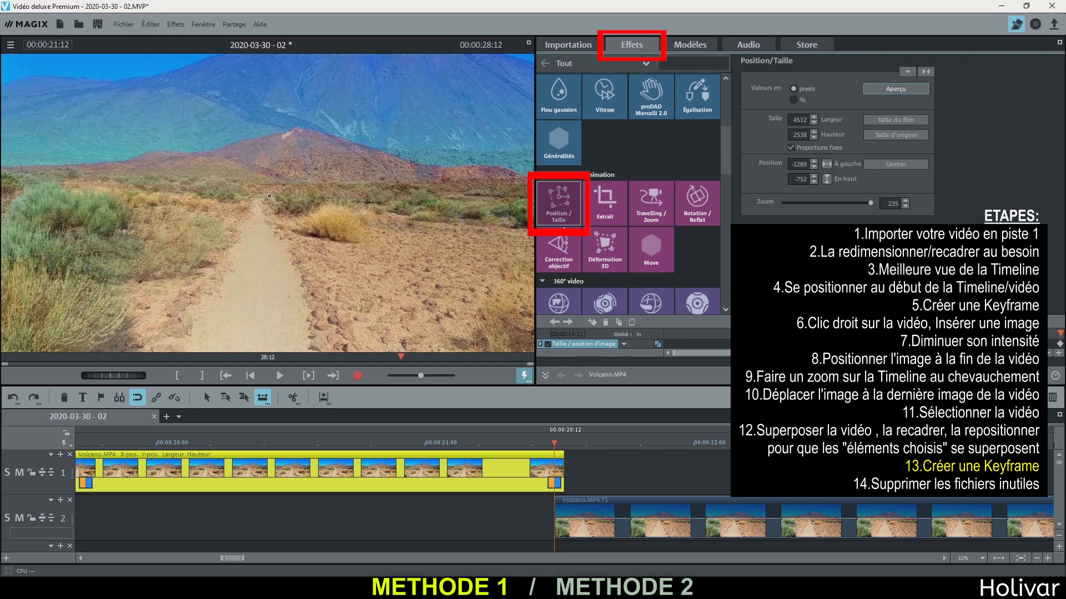
click(591, 322)
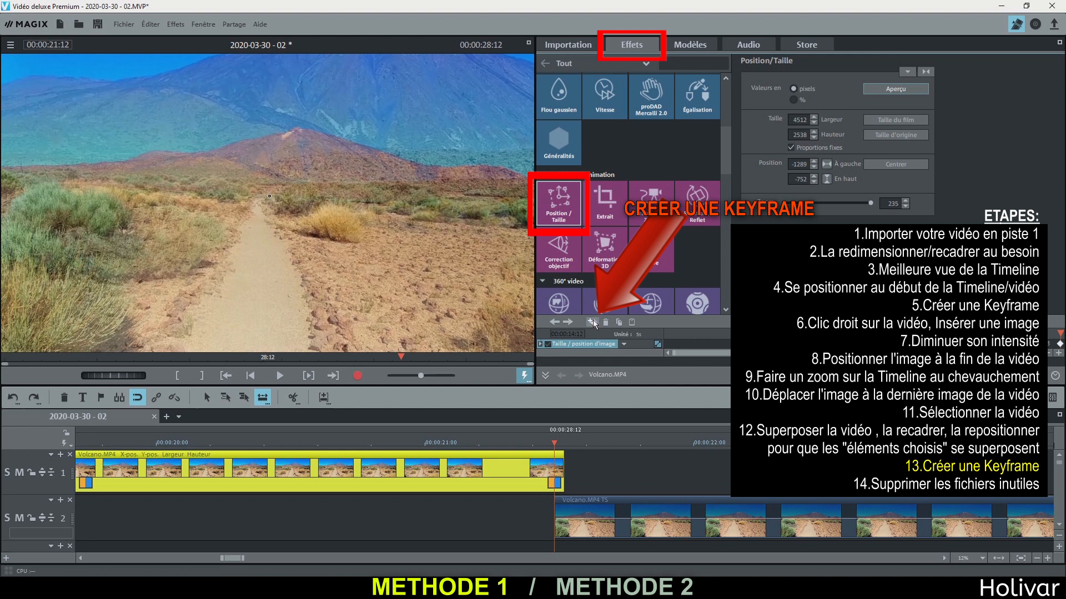
Delete the still image from track 2 and move the Volcano.MP4 video to the start of track 1.
click(624, 511)
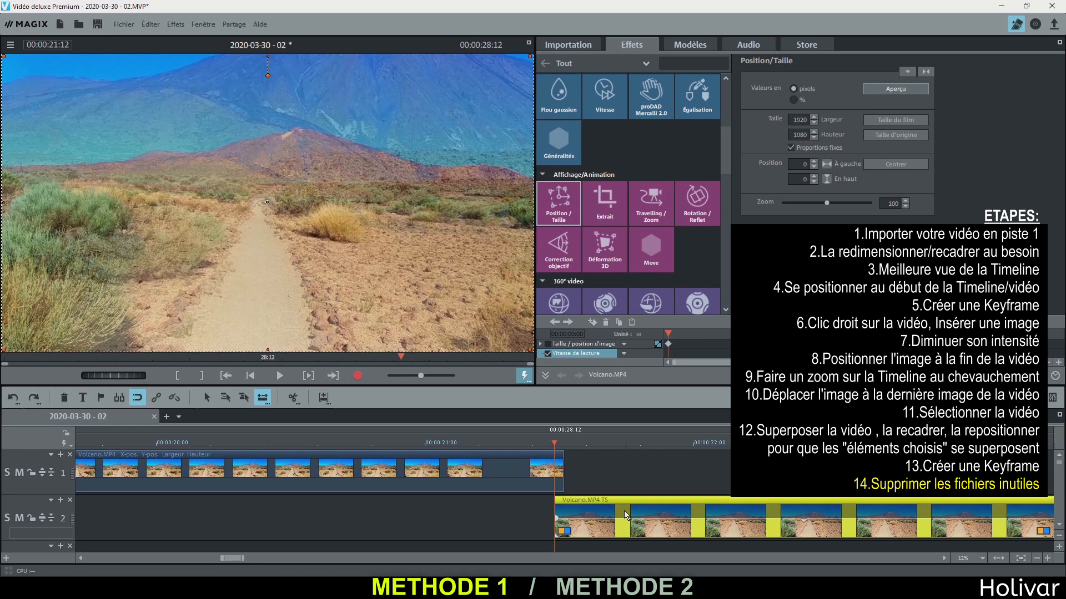
key(Delete)
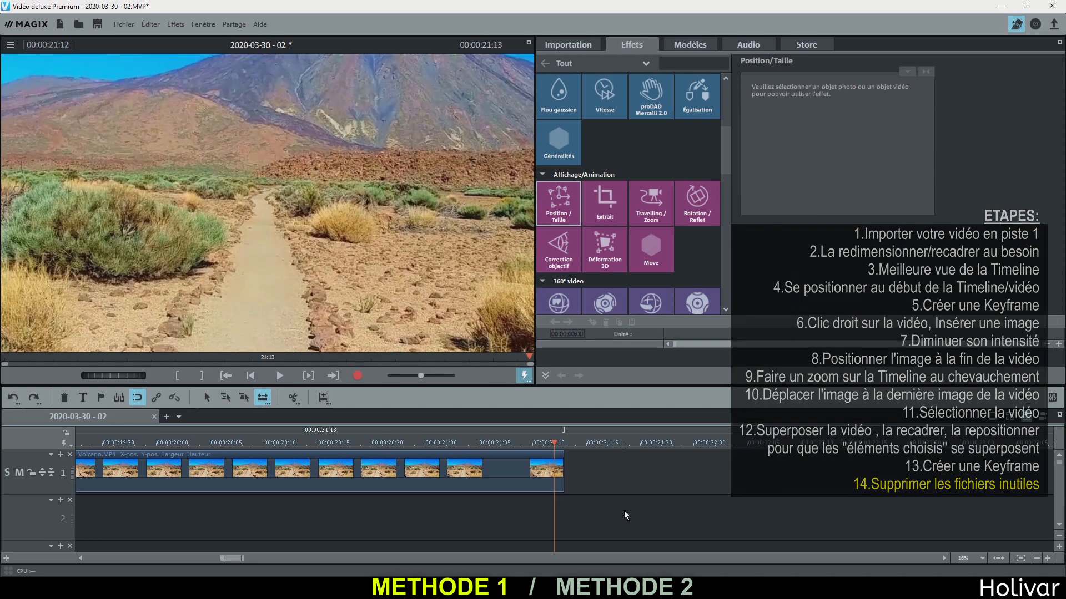
click(1037, 559)
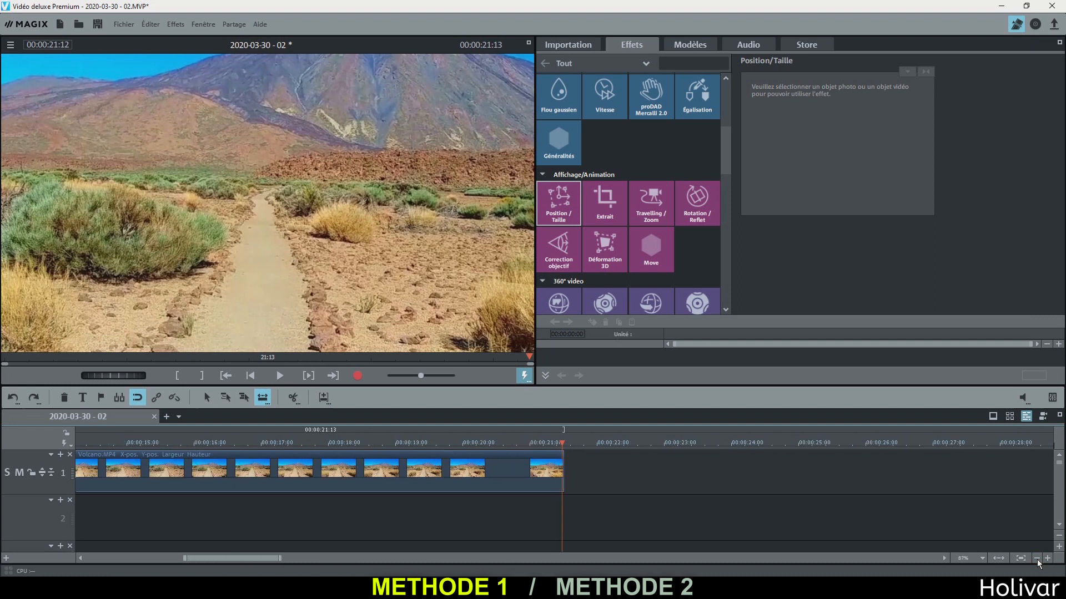
click(1037, 559)
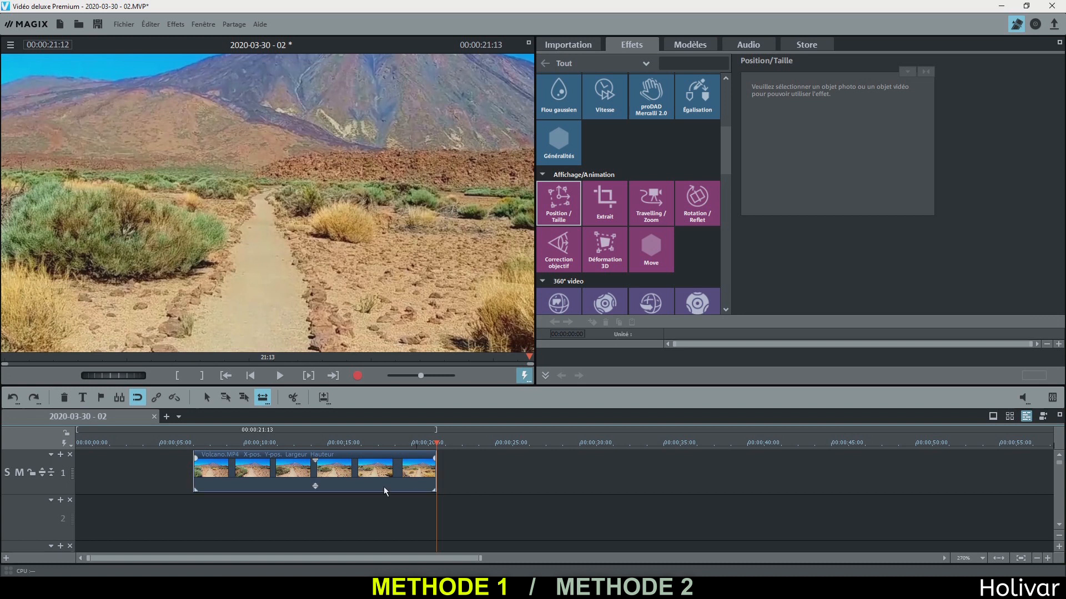
drag(240, 474, 108, 465)
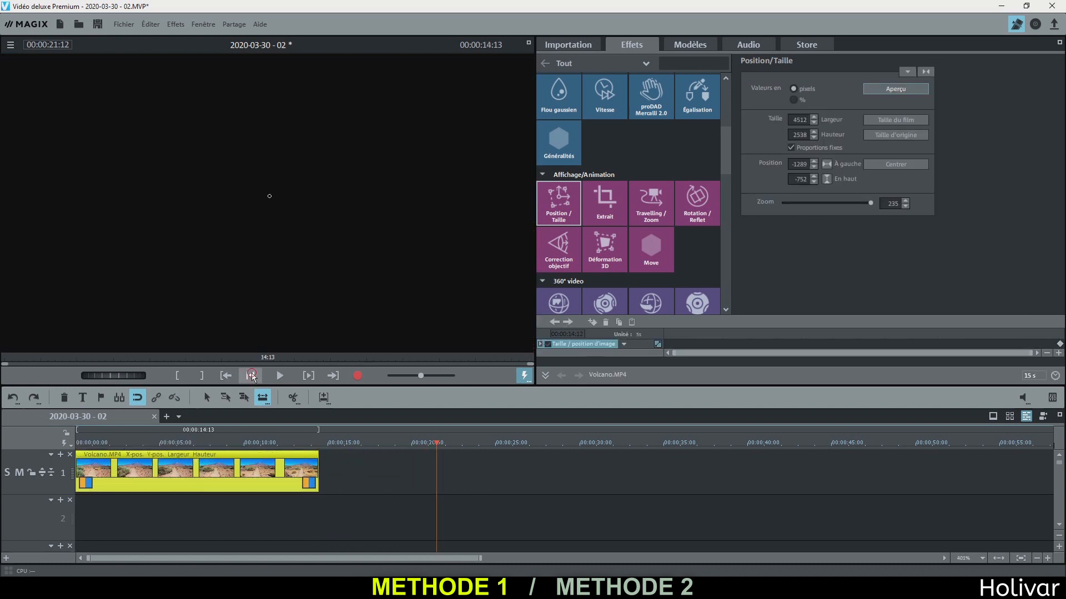
Play the Volcano.MP4 video from the beginning to check the dolly zoom effect.
click(250, 376)
click(279, 375)
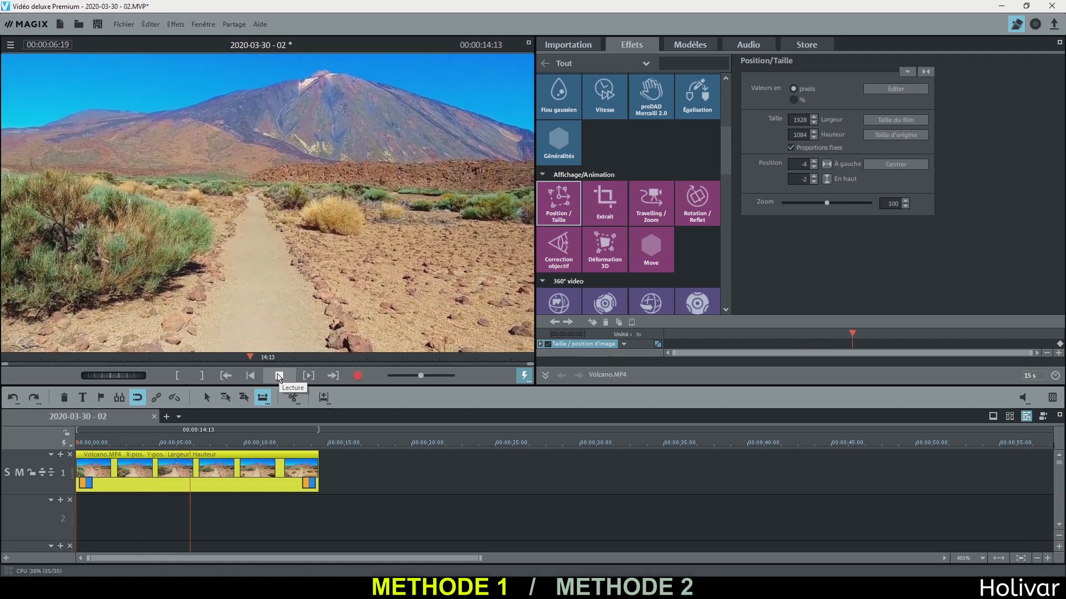
click(279, 377)
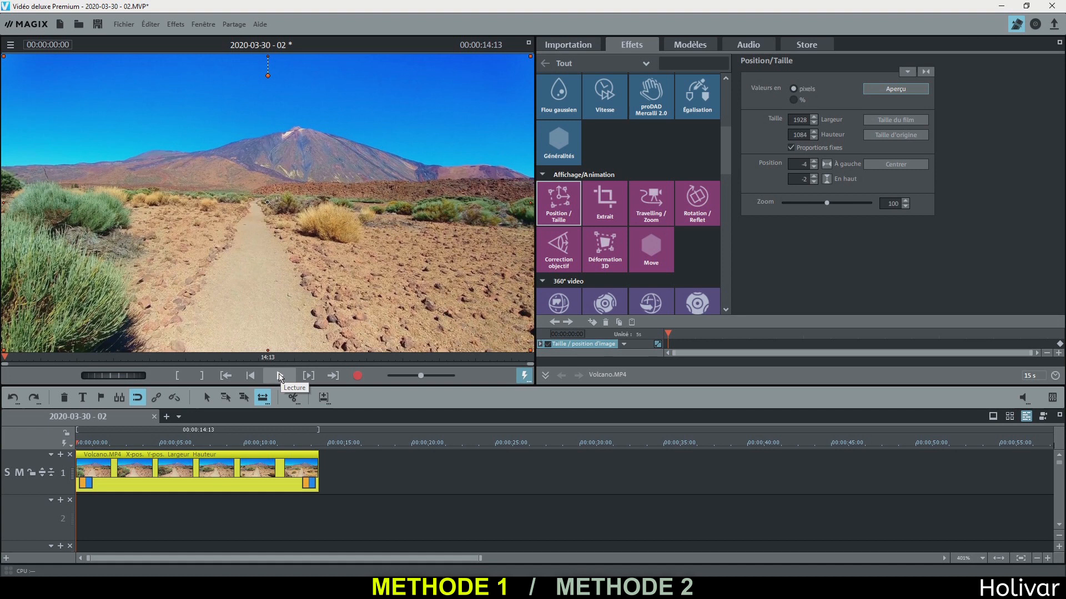
Export the film to the computer in HD 2 quality as "Volcano DOLLY ZOOM" in the Vidéo Drone folder.
click(1054, 24)
click(662, 264)
click(661, 293)
click(639, 315)
click(738, 427)
text(DOLLY)
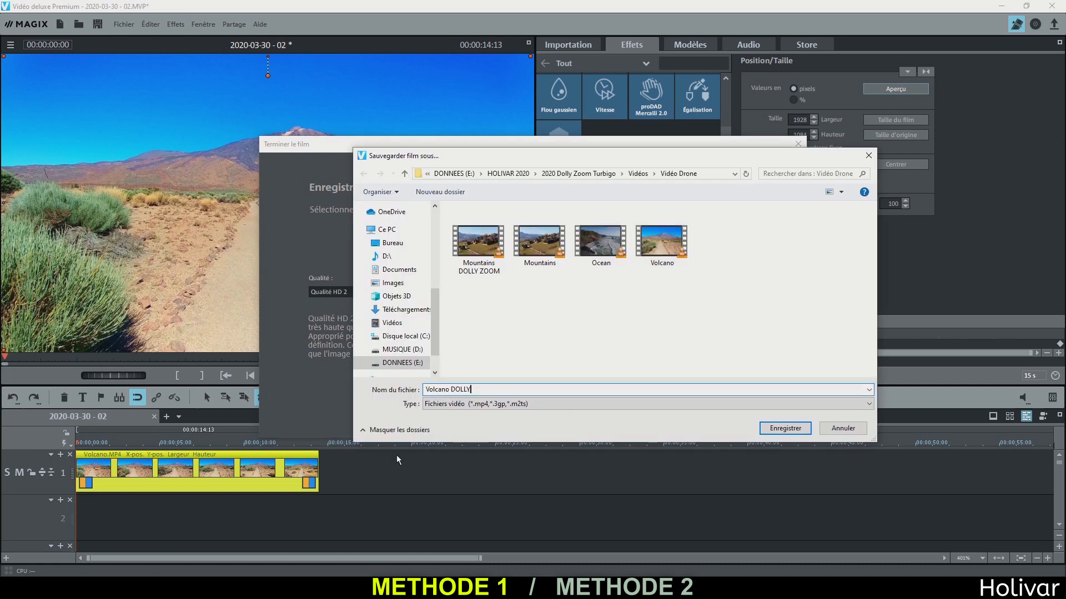
text( ZOOM)
click(770, 429)
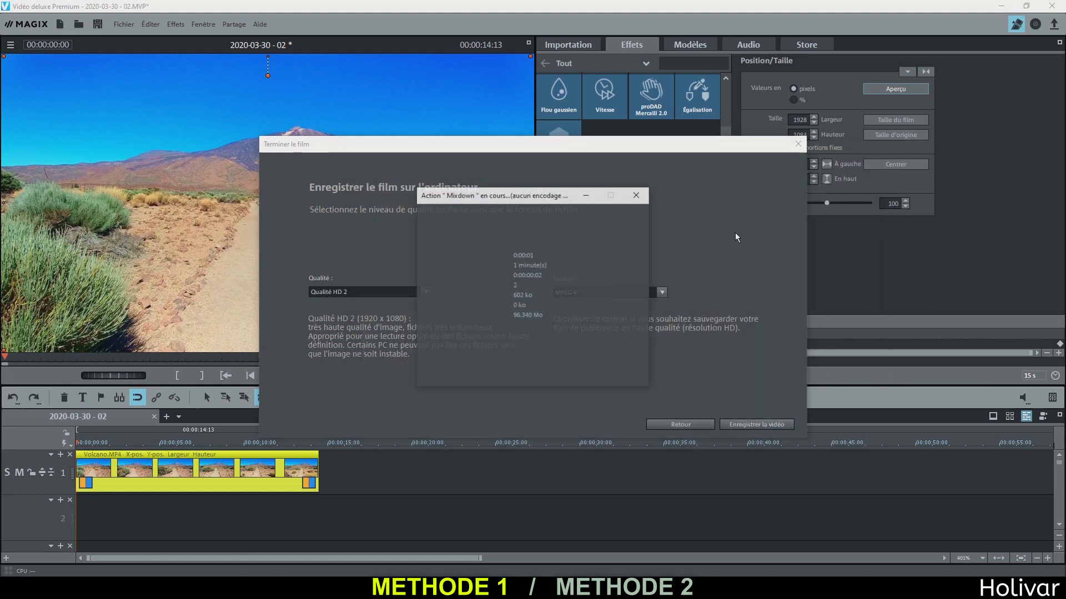
click(625, 241)
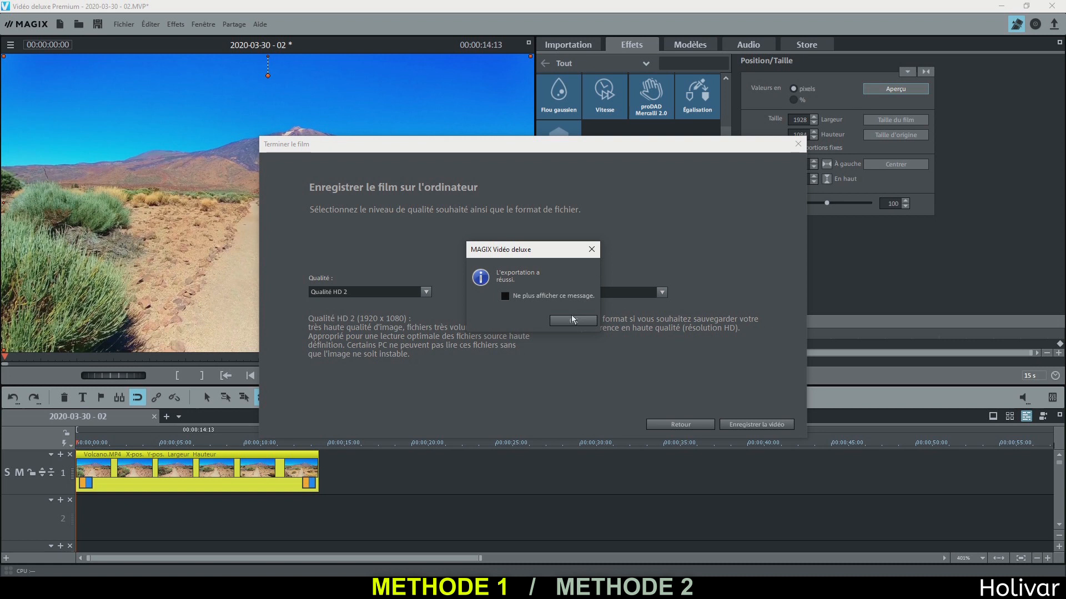
click(570, 322)
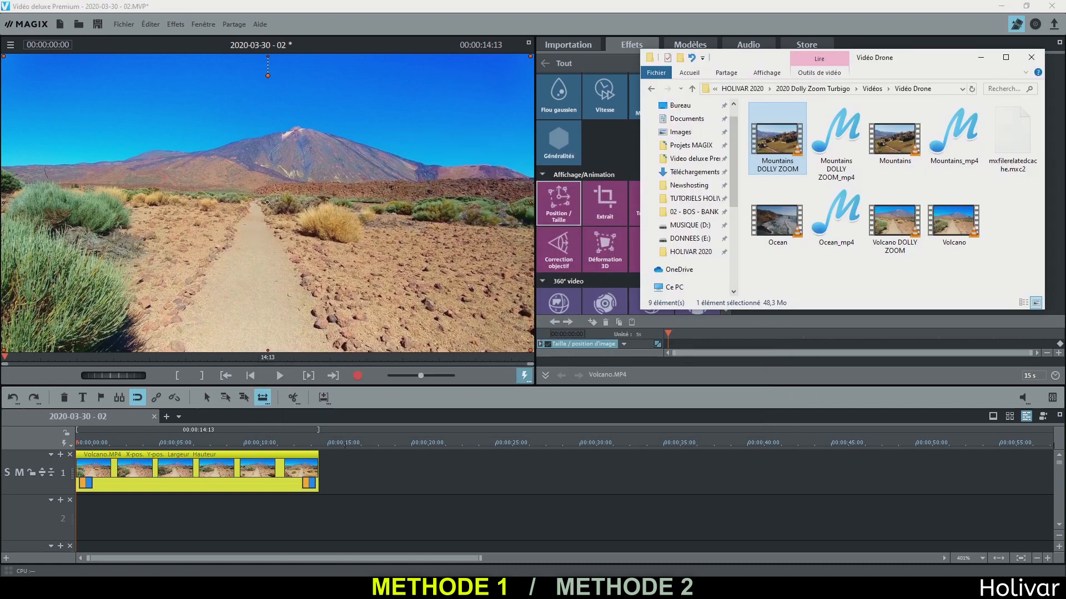
Place the exported Volcano DOLLY ZOOM video after the original on track 1 and speed it up to about 7 s, checking its playback.
drag(894, 222, 411, 477)
click(414, 469)
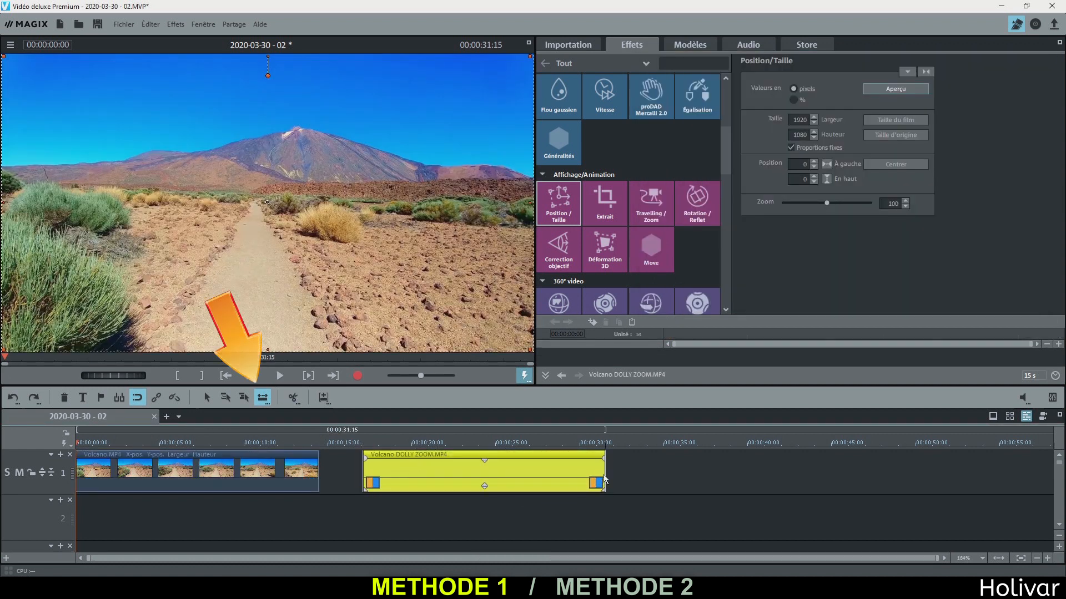
drag(605, 479, 482, 478)
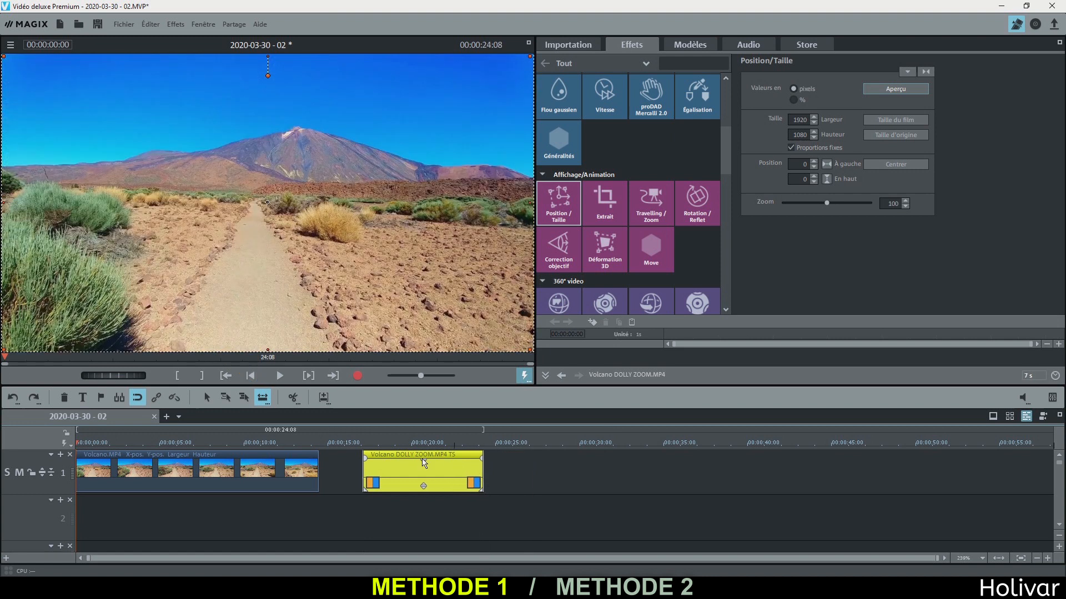
click(361, 445)
click(279, 375)
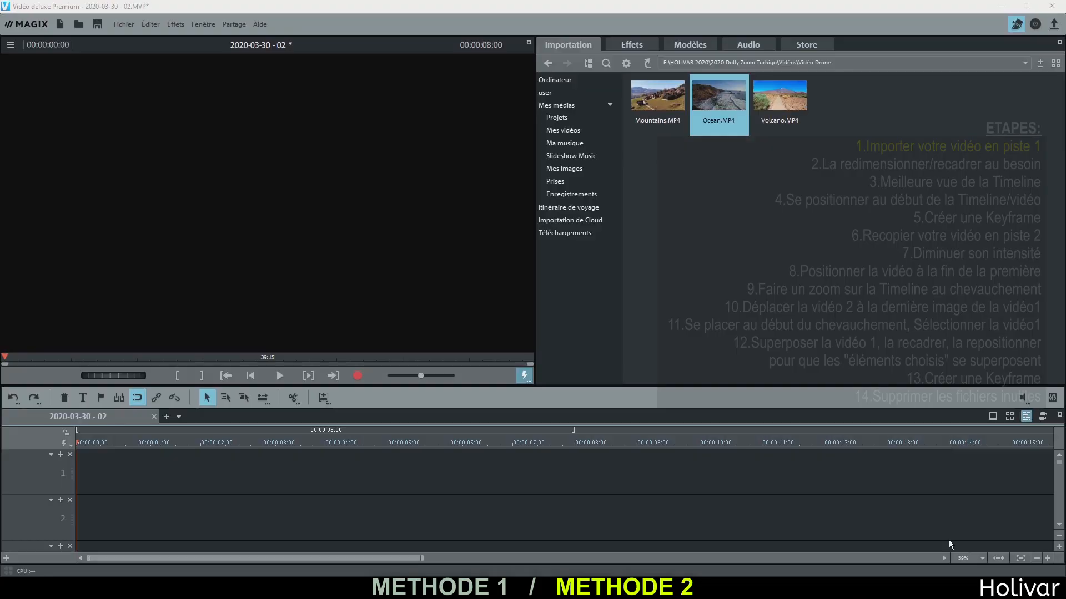
Place the Mountains.MP4 video at the start of track 1 with the whole clip in view on the timeline.
click(645, 89)
drag(255, 422, 91, 471)
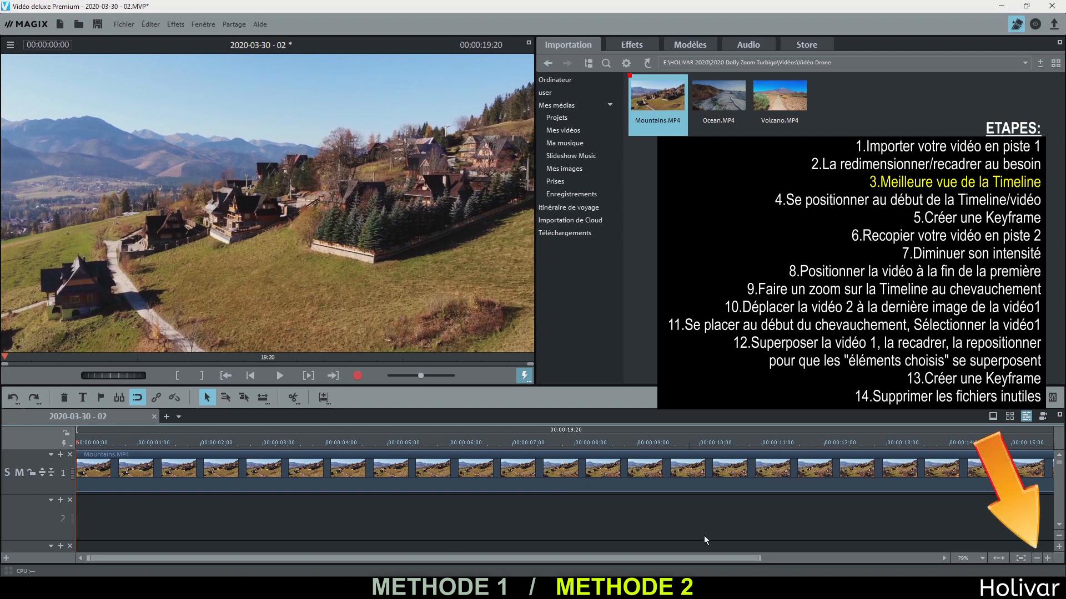
click(1036, 558)
click(1037, 558)
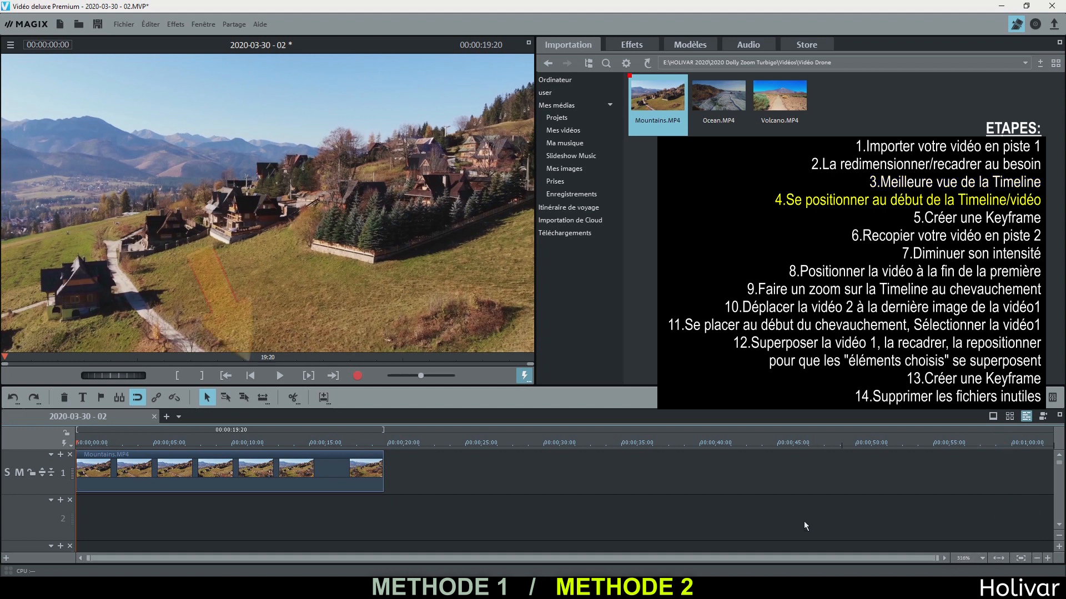
Create a Position/Taille keyframe at the very start of the Mountains.MP4 video on track 1.
click(299, 473)
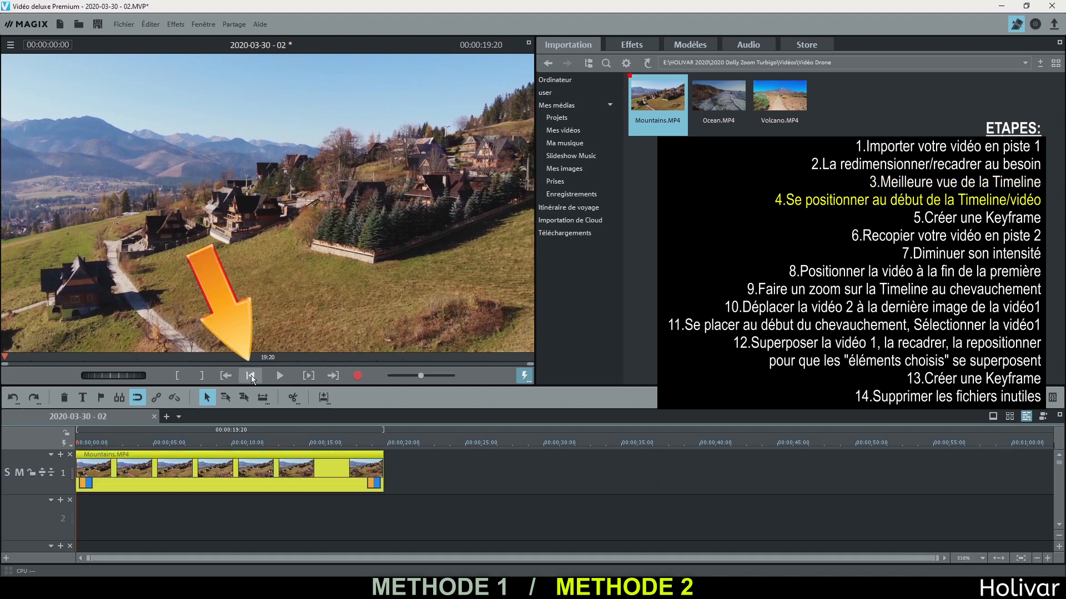
click(251, 375)
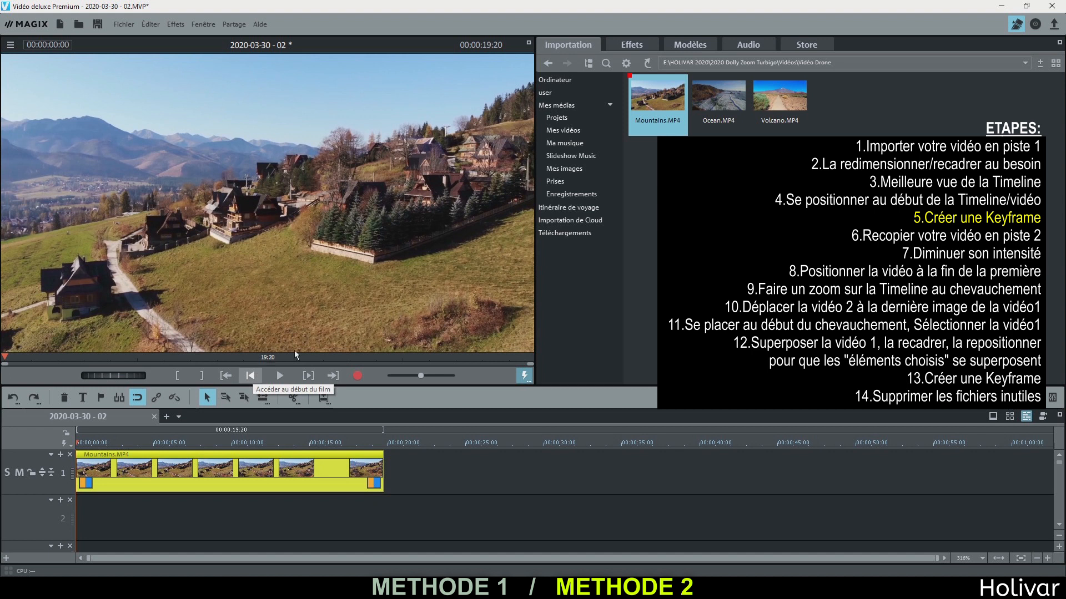
click(625, 44)
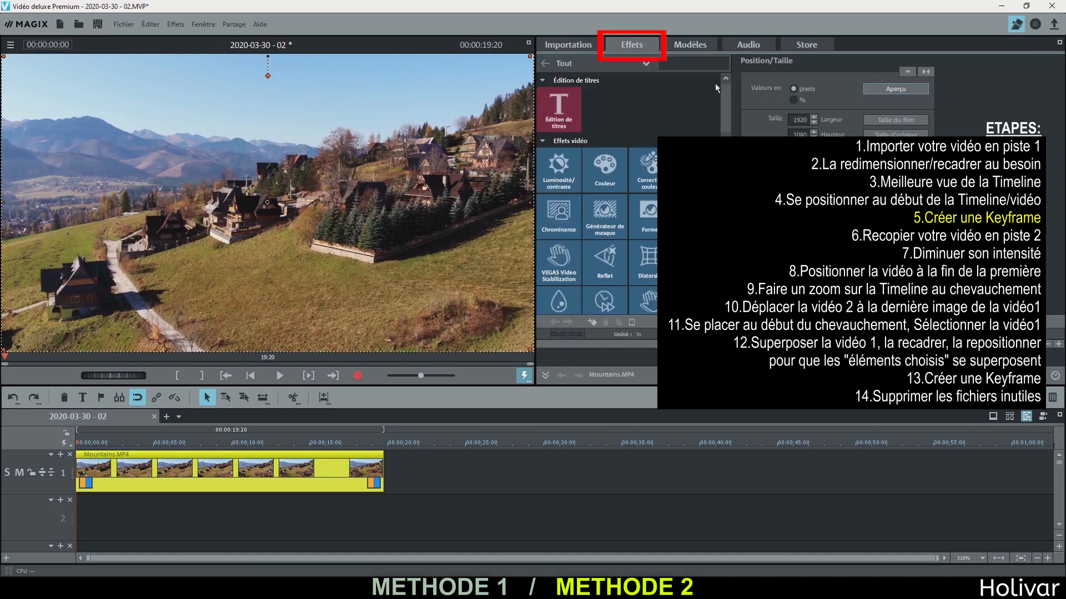
drag(725, 97, 726, 139)
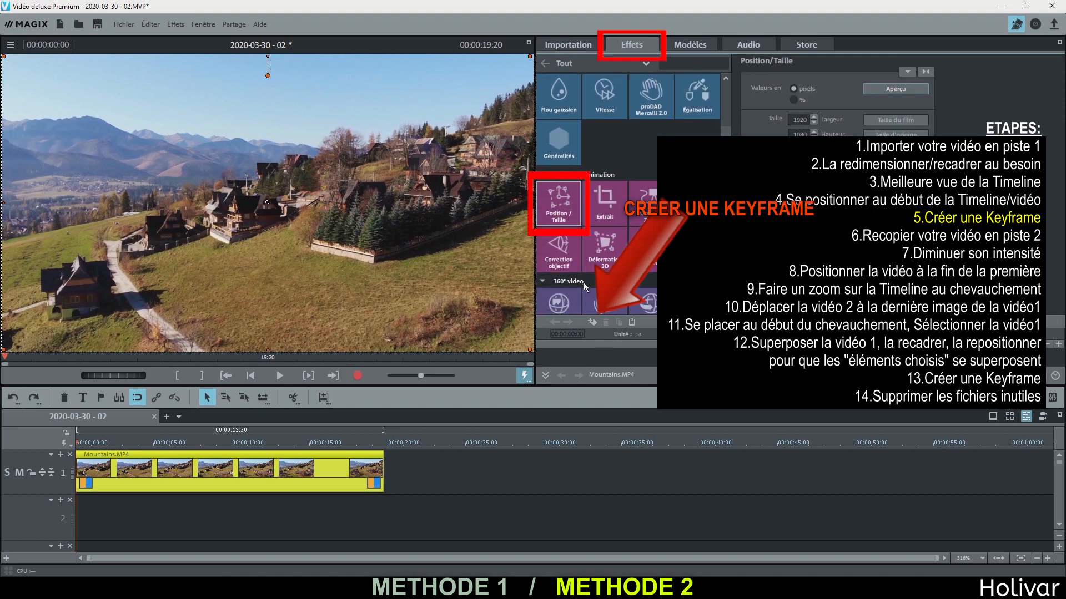
click(591, 321)
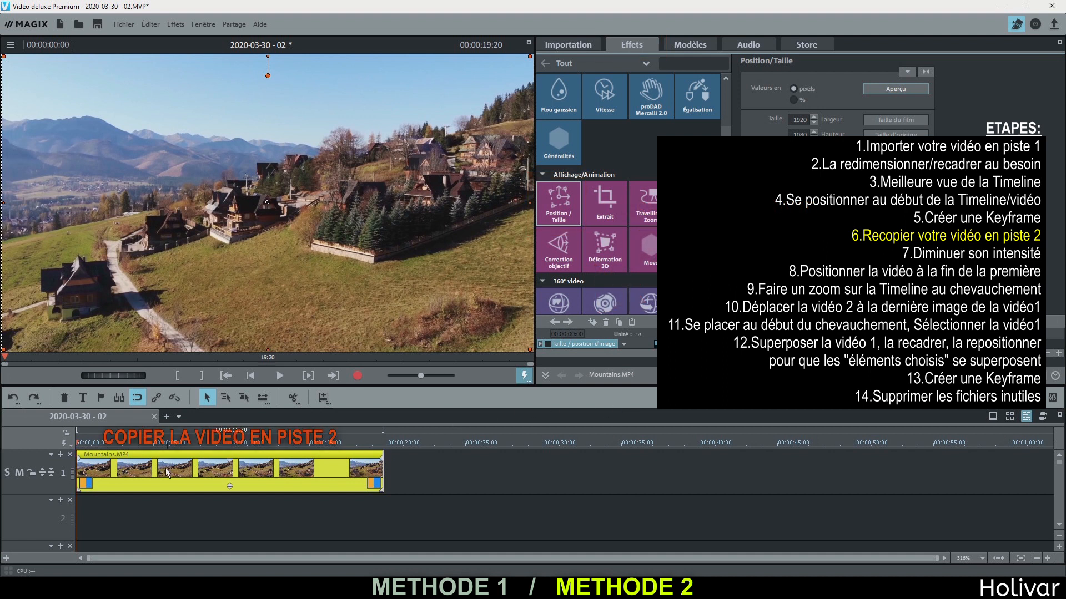
Copy the Mountains.MP4 video to track 2 directly below the original and lower the copy's opacity.
drag(166, 472, 166, 517)
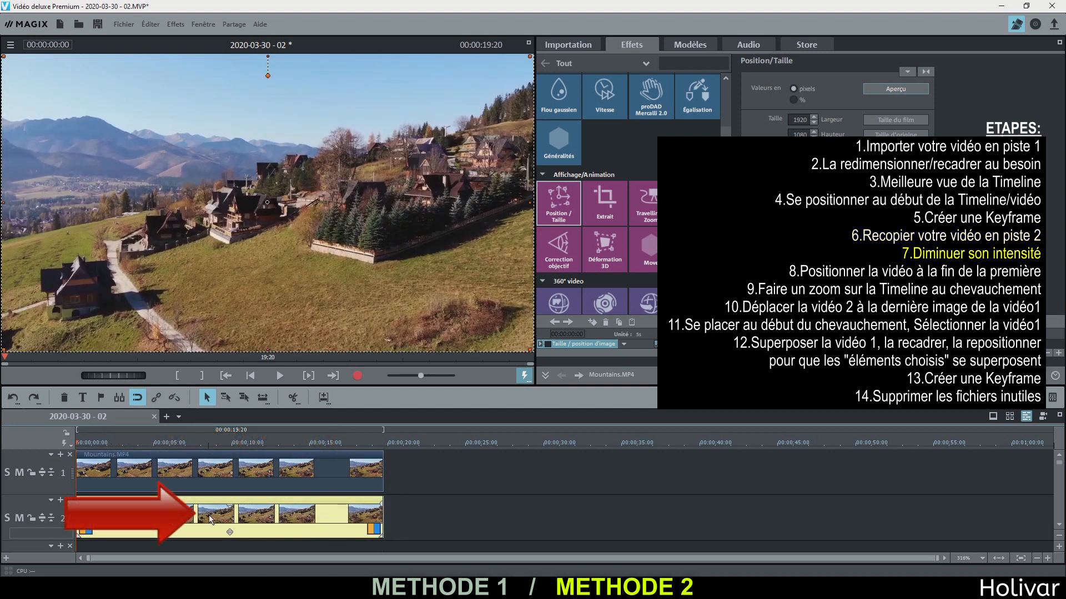
click(232, 510)
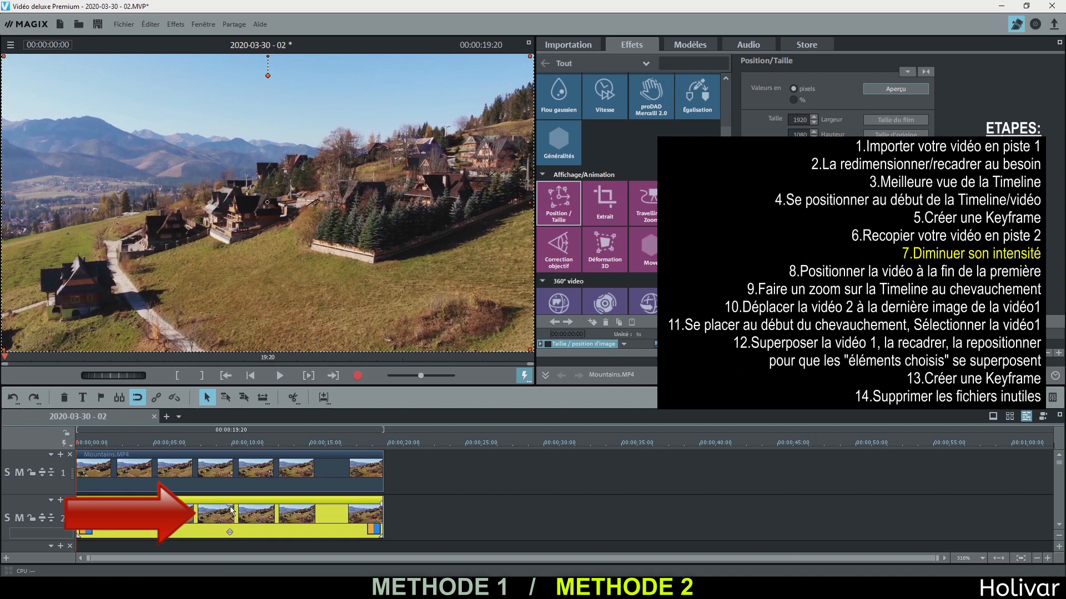
drag(231, 511, 233, 517)
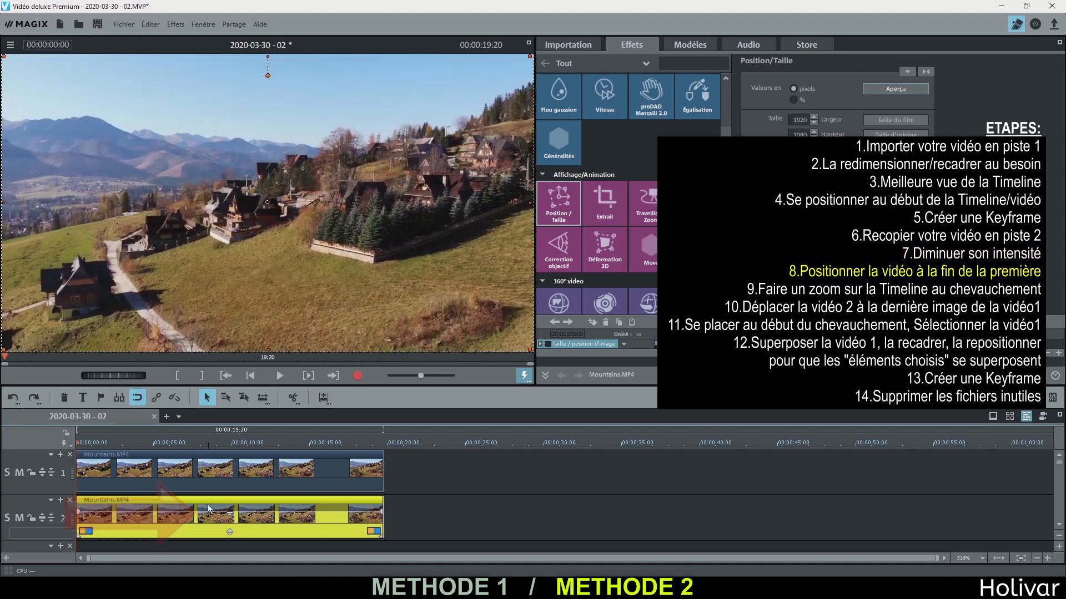
Move the track 2 copy so that it overlaps only the last frame of the track 1 video.
drag(209, 509, 503, 518)
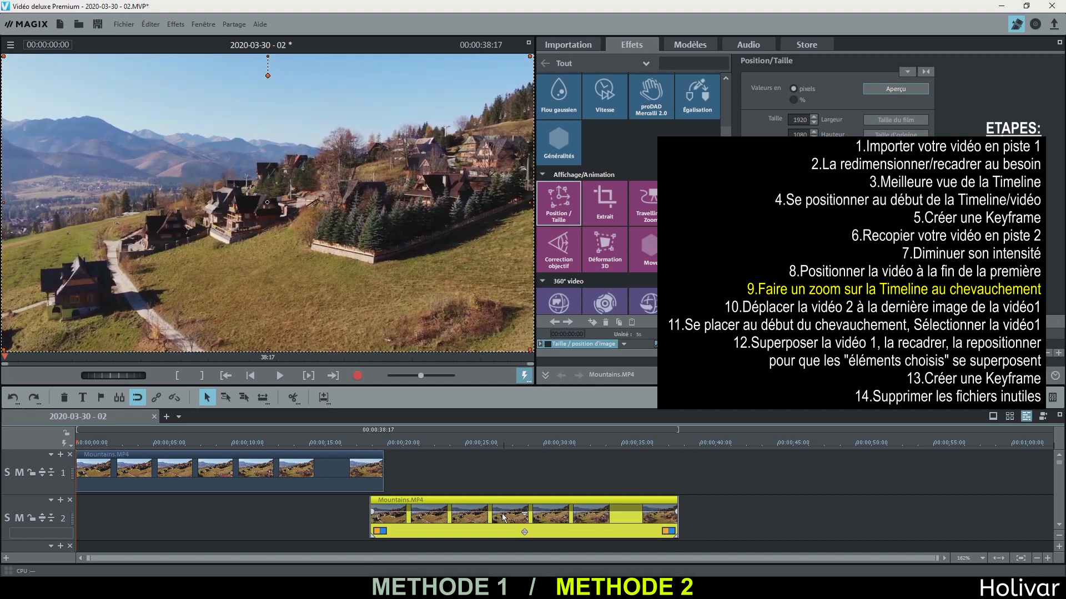
click(375, 445)
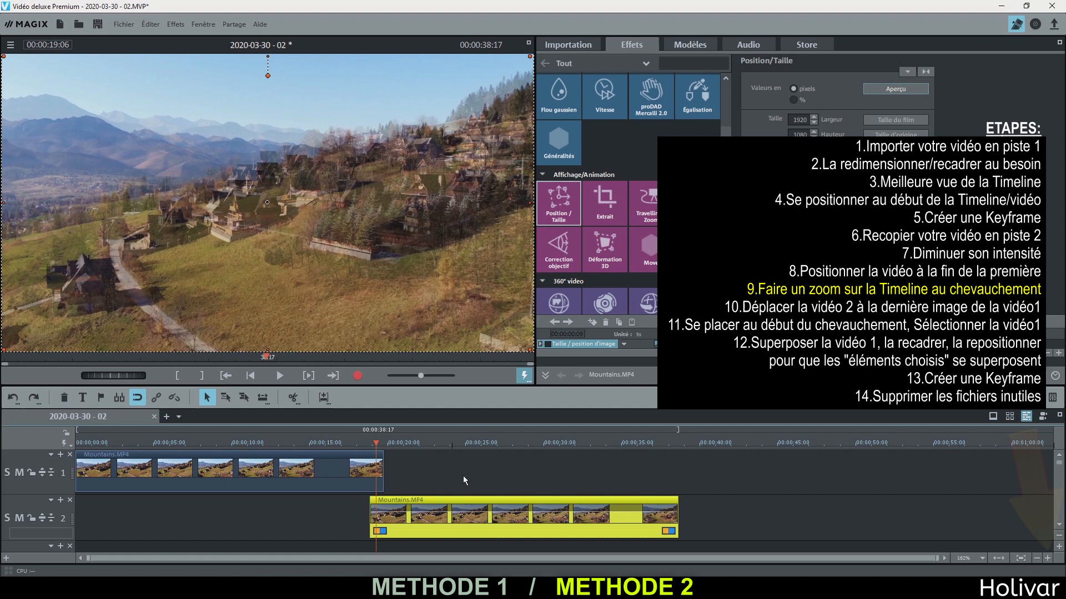
click(1048, 558)
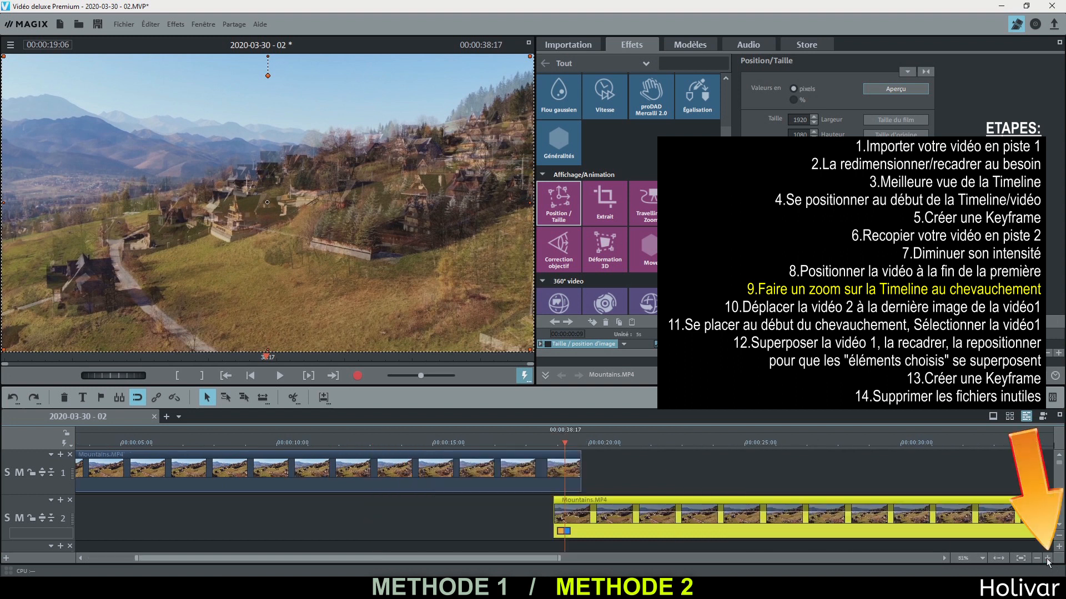
click(1047, 559)
click(1048, 559)
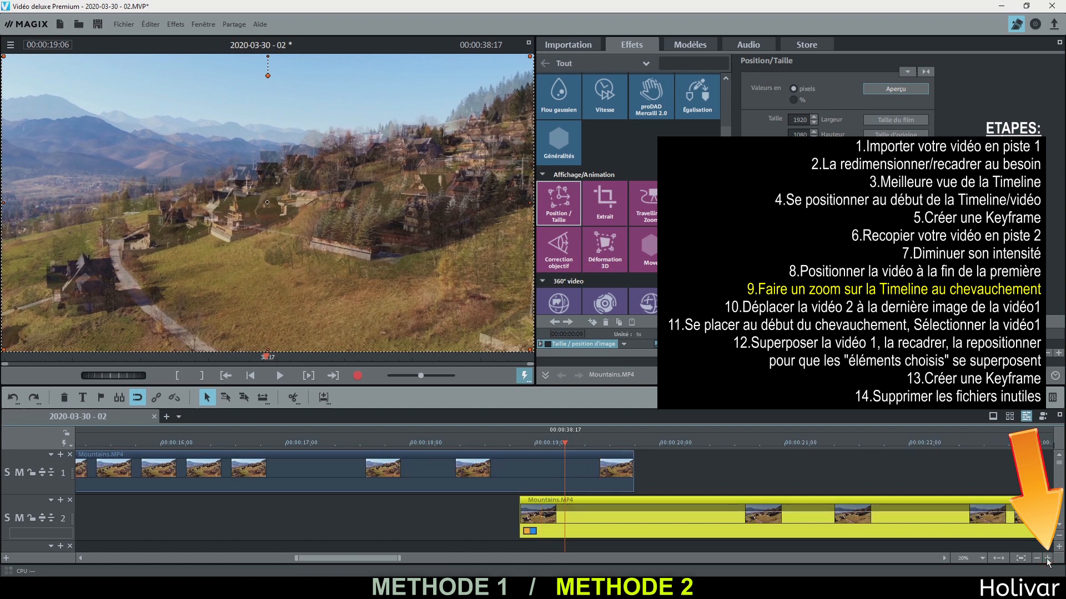
click(1047, 559)
drag(600, 514, 718, 514)
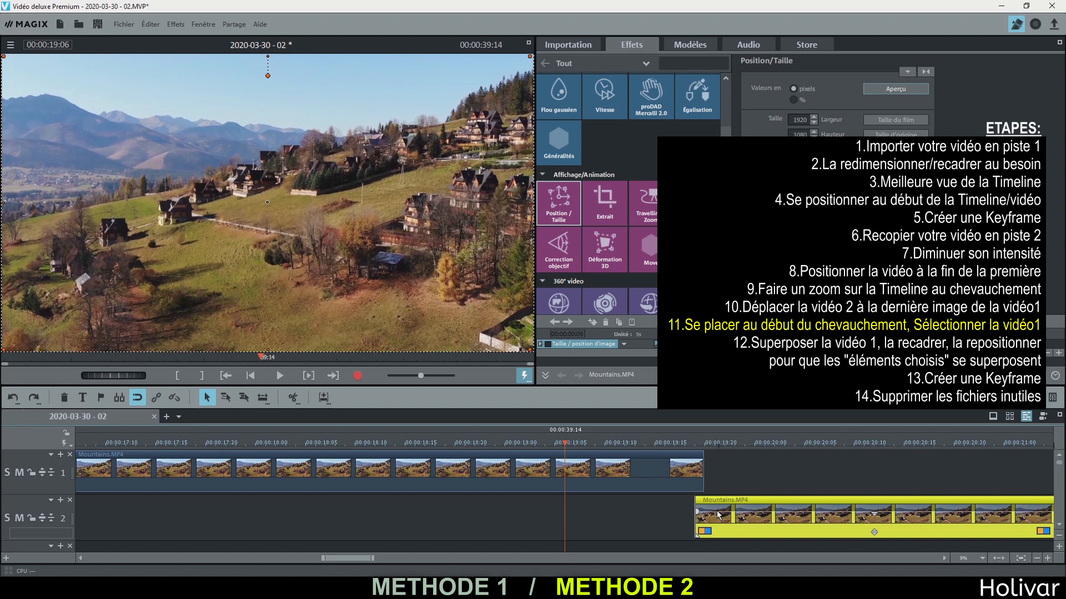
Shift the track 1 video's image upward at the start of the overlap (00:00:19:19) so the chosen houses move closer together.
click(685, 470)
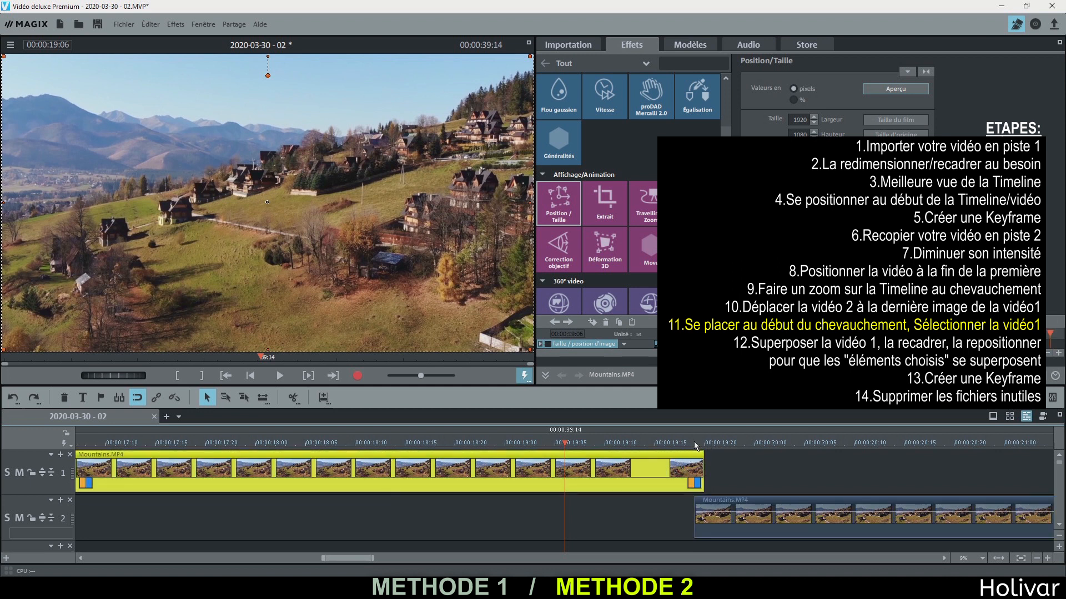
click(695, 444)
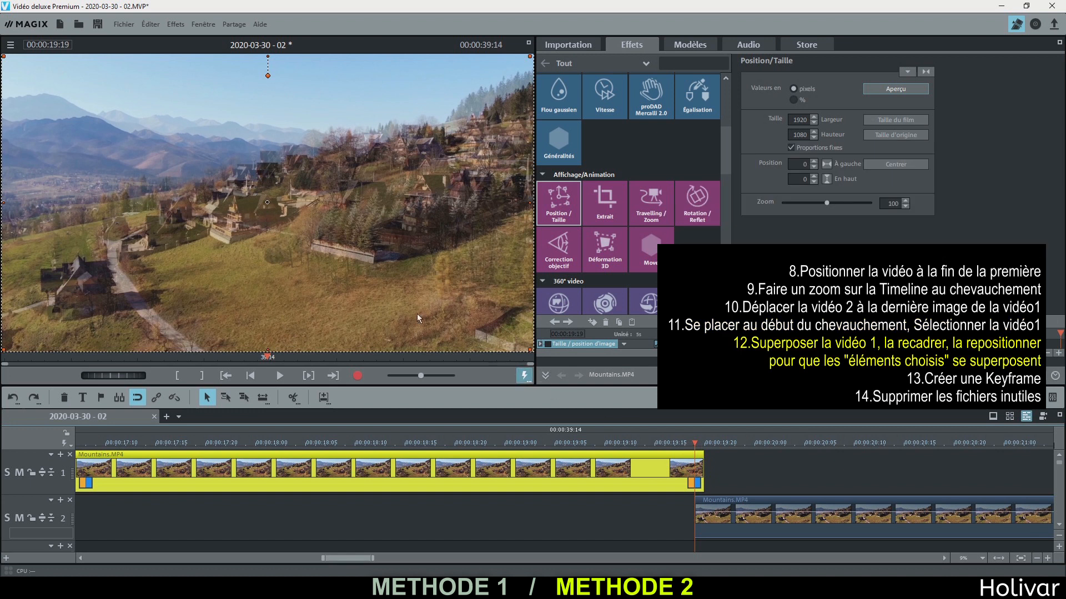
drag(381, 292, 379, 229)
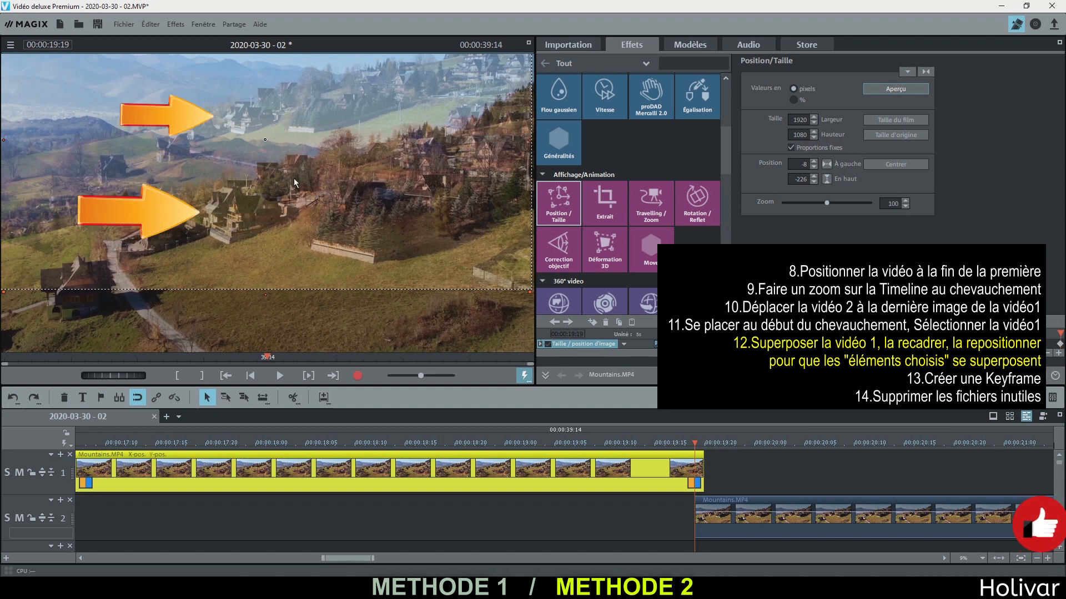
drag(296, 189, 296, 201)
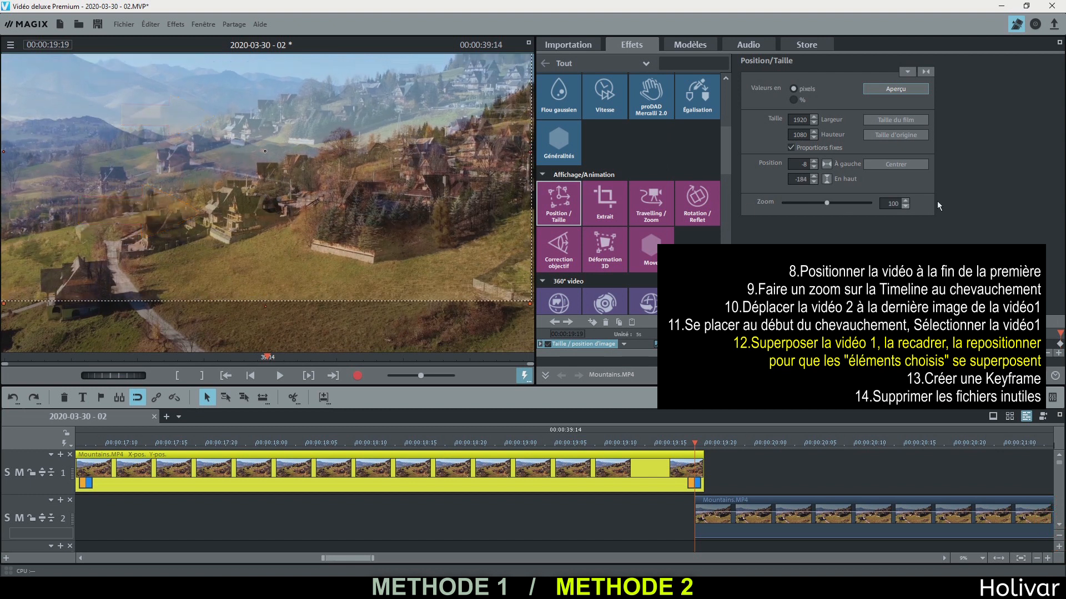
Enlarge the track 1 video to a zoom of 143.
click(907, 203)
click(906, 203)
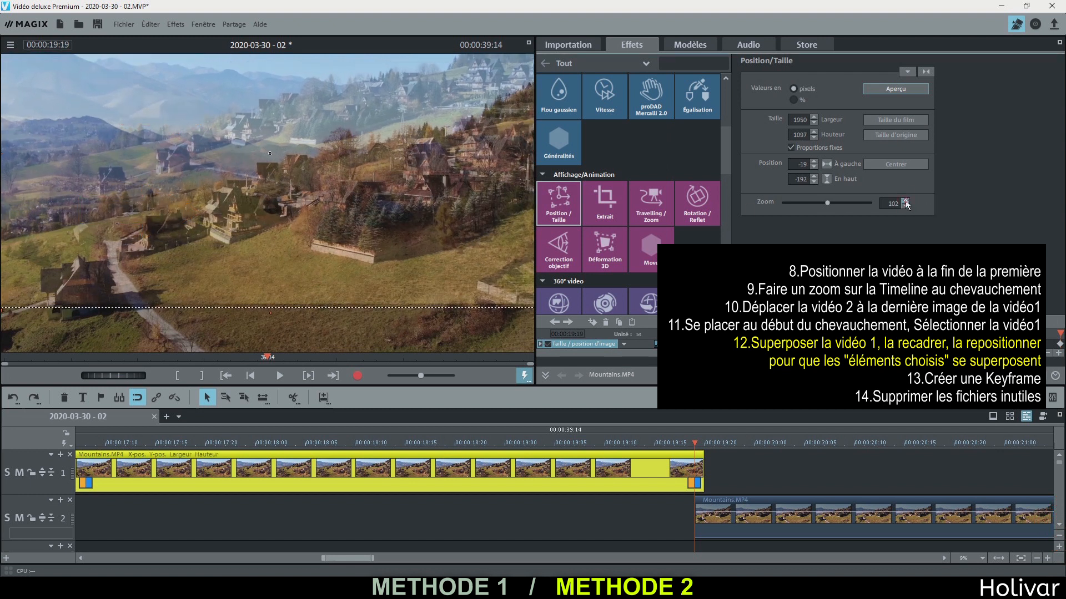
click(907, 203)
click(906, 203)
click(906, 203)
click(906, 203)
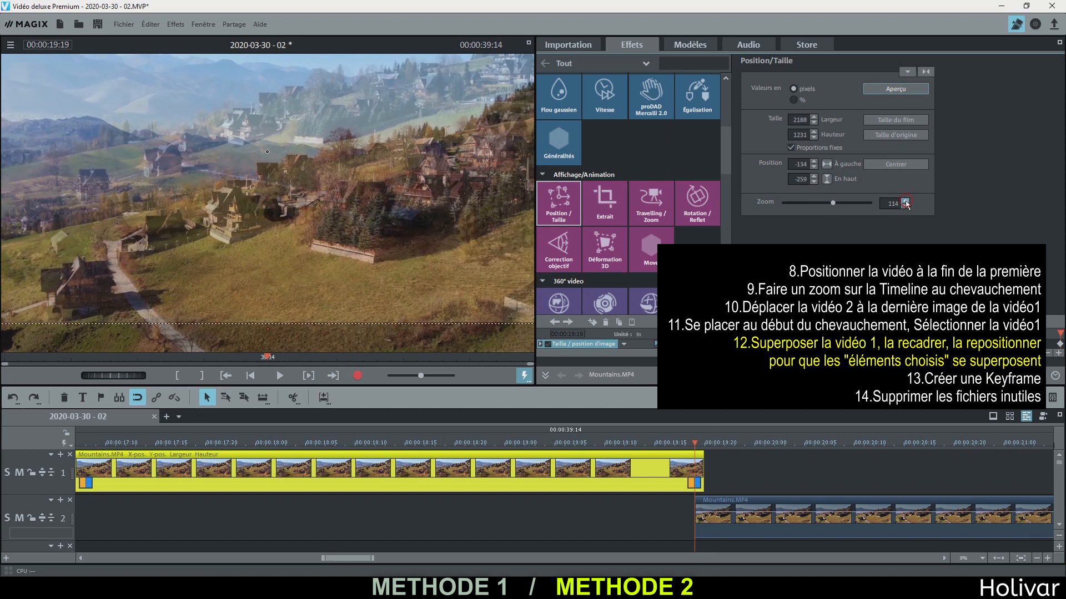
click(907, 204)
click(907, 203)
click(907, 204)
click(906, 203)
click(906, 203)
click(907, 203)
click(906, 204)
click(907, 203)
click(906, 203)
click(906, 203)
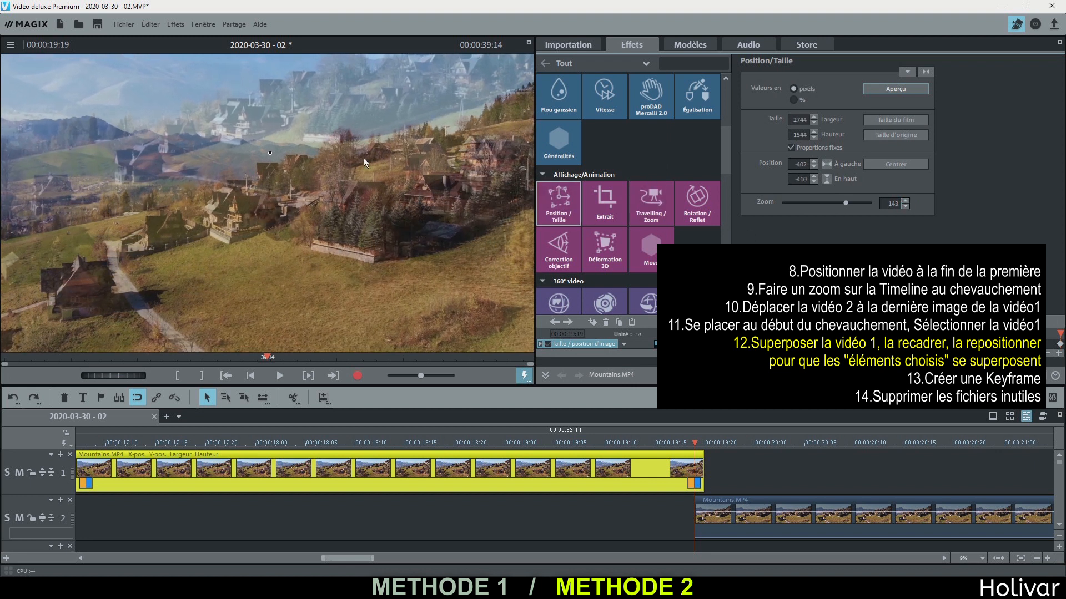
Align the track 1 image with the houses of the track 2 copy, using zoom 149 and position -482, -119.
mouse_move(366, 147)
mouse_down()
mouse_move(361, 238)
mouse_move(357, 179)
mouse_up()
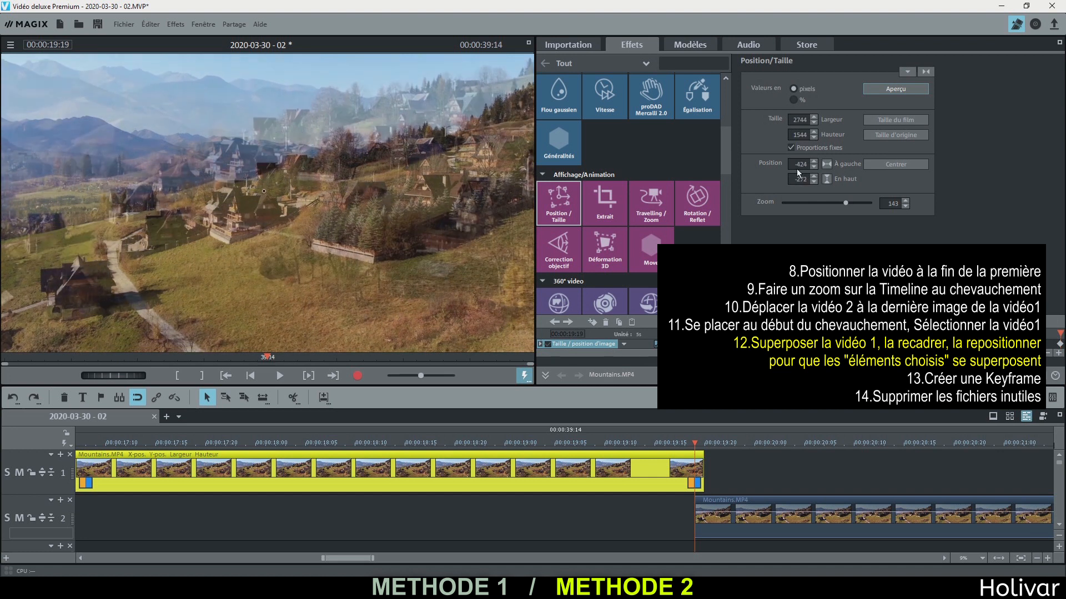
click(906, 202)
click(906, 202)
click(906, 203)
mouse_move(359, 214)
mouse_down()
mouse_move(362, 242)
mouse_move(361, 232)
mouse_move(334, 240)
mouse_up()
click(905, 200)
click(904, 200)
click(904, 200)
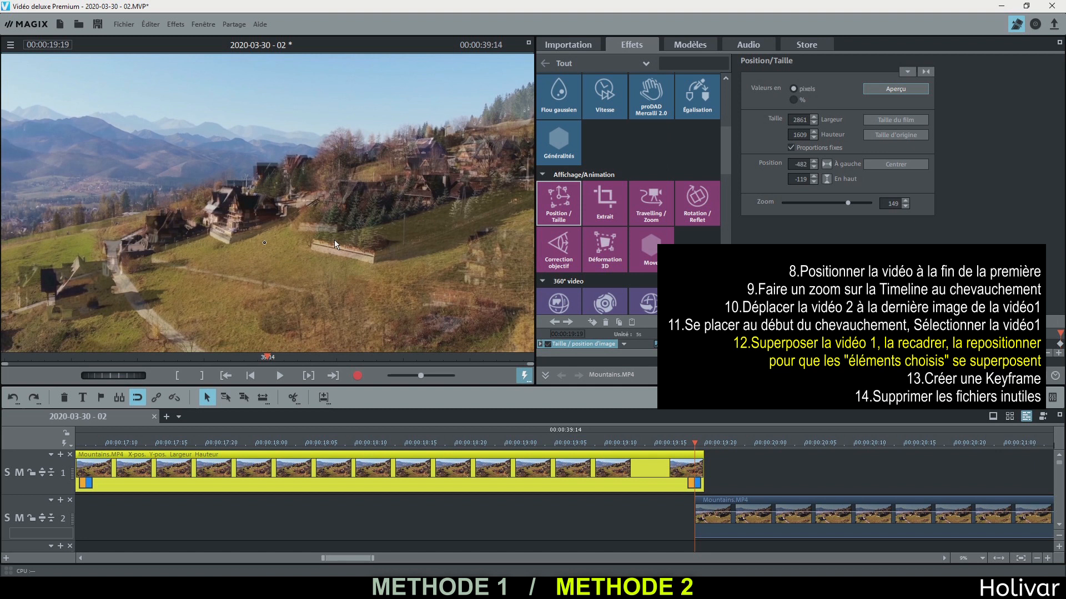
Create a Position/Taille keyframe for the track 1 video at 00:00:19:19.
click(551, 211)
click(551, 212)
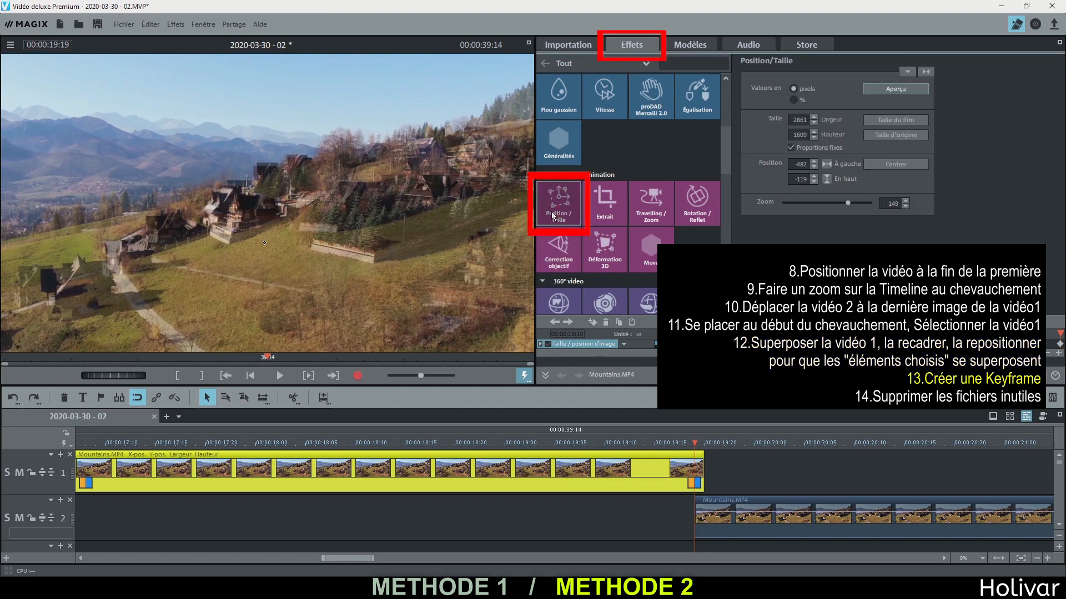
click(594, 324)
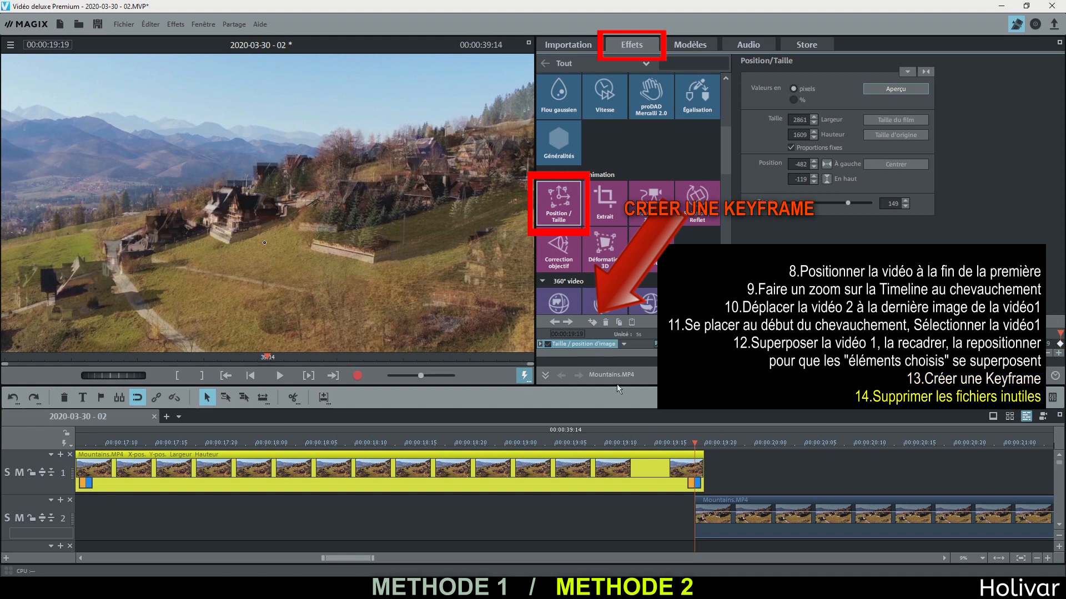
Delete the Mountains.MP4 copy from track 2.
click(793, 534)
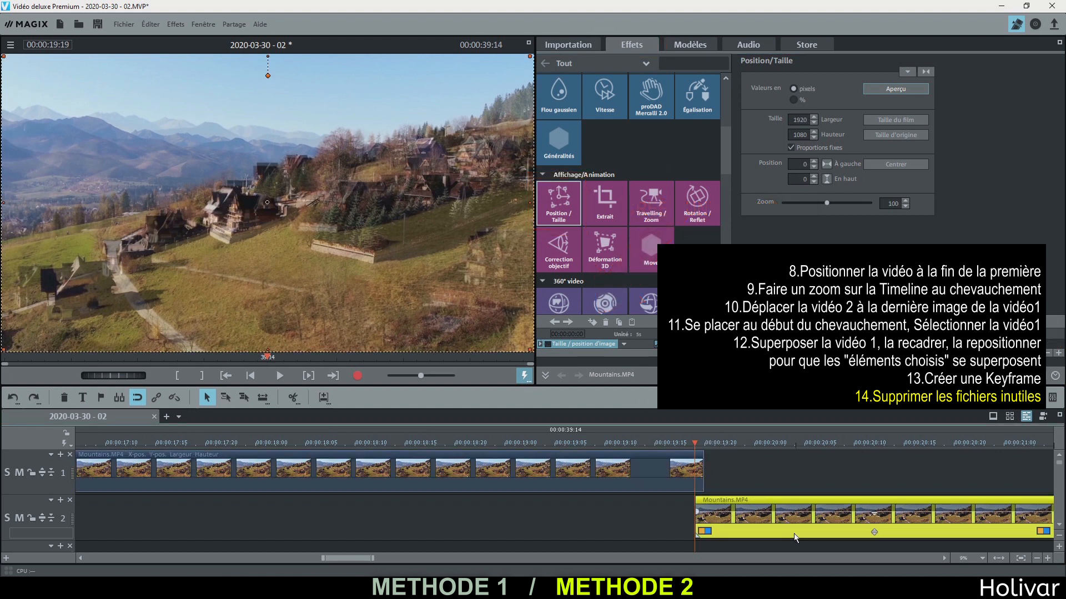
key(Delete)
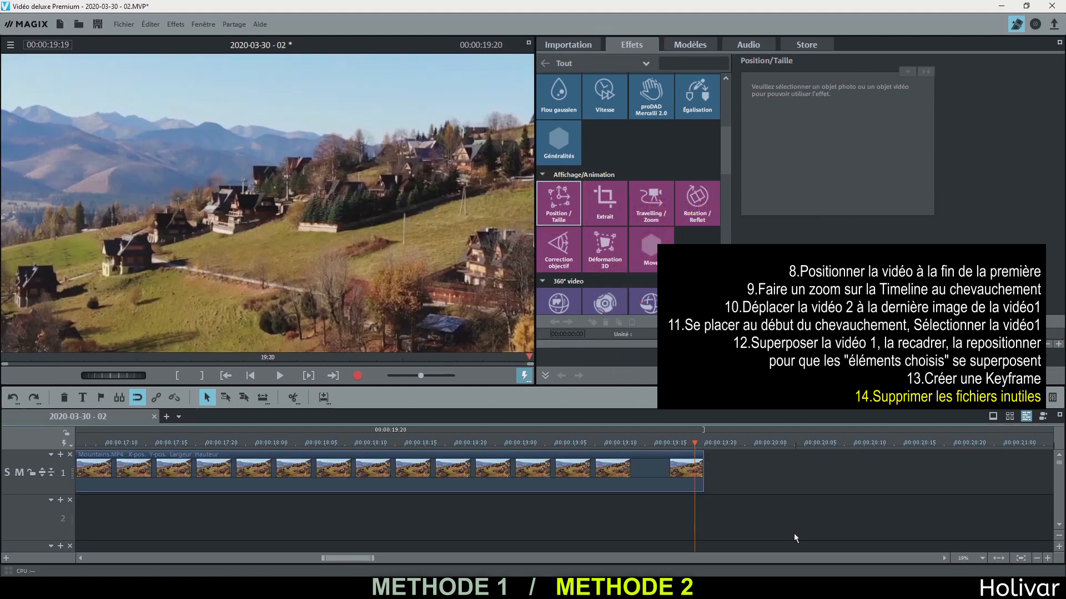
Play the Mountains.MP4 video from the beginning to check the dolly zoom effect, then stop playback.
click(1037, 558)
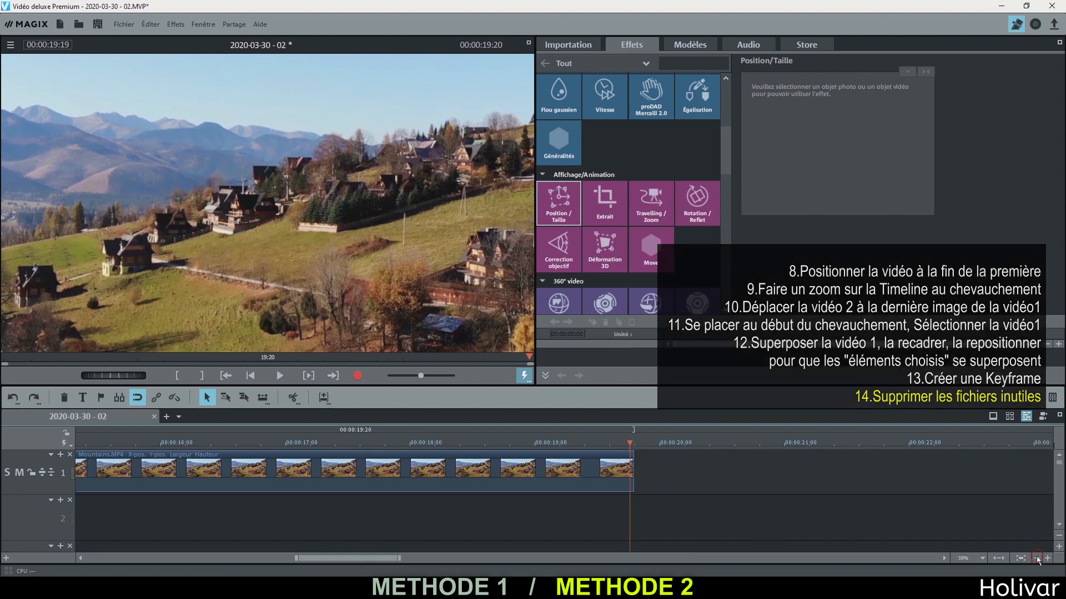
click(1037, 558)
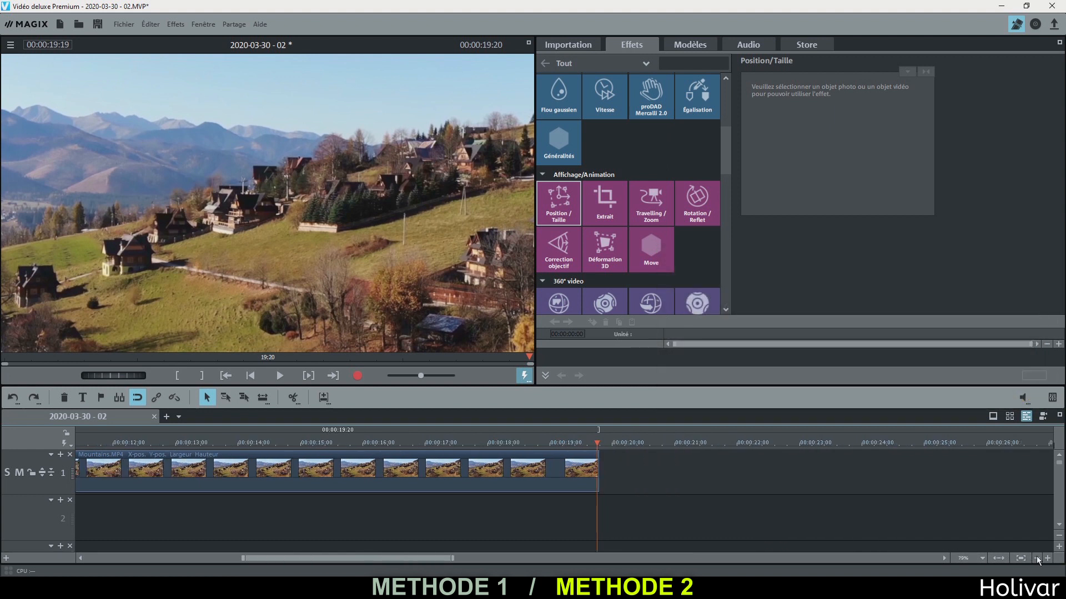
click(1037, 559)
click(1036, 558)
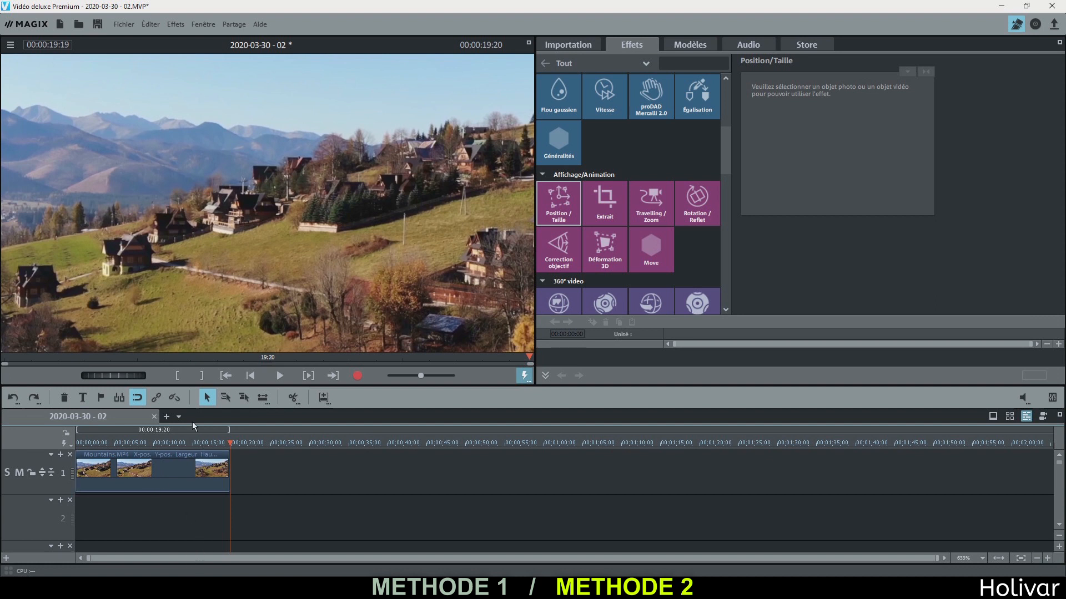
click(251, 376)
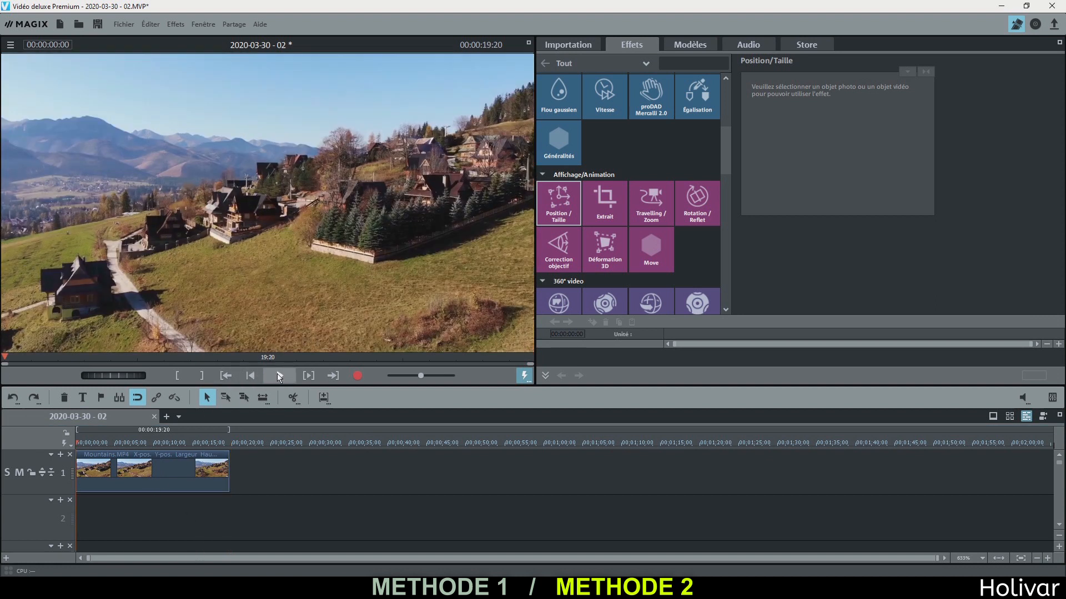
click(279, 377)
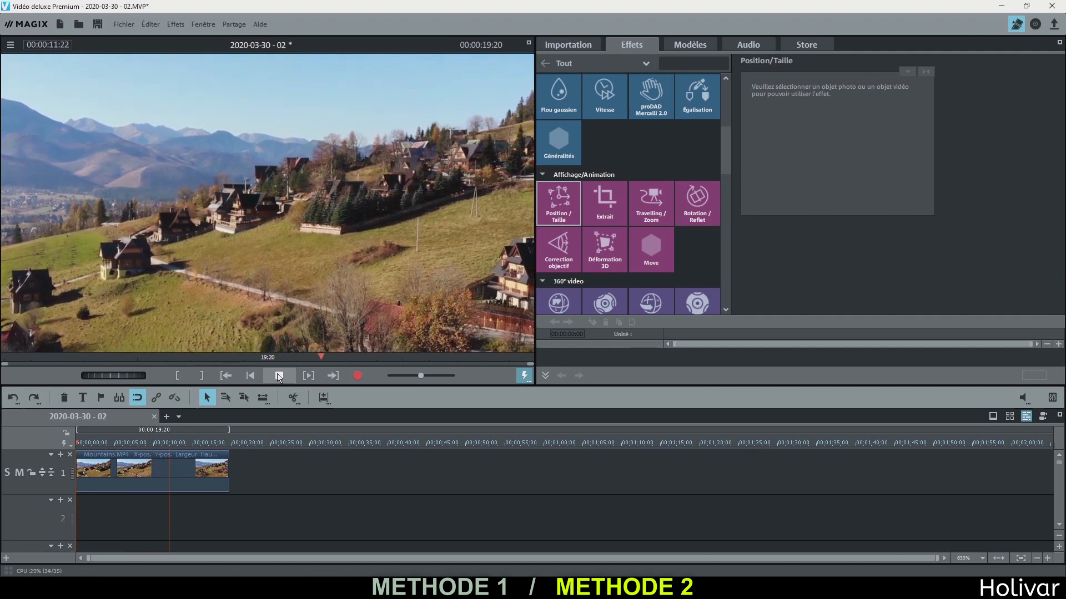
click(280, 376)
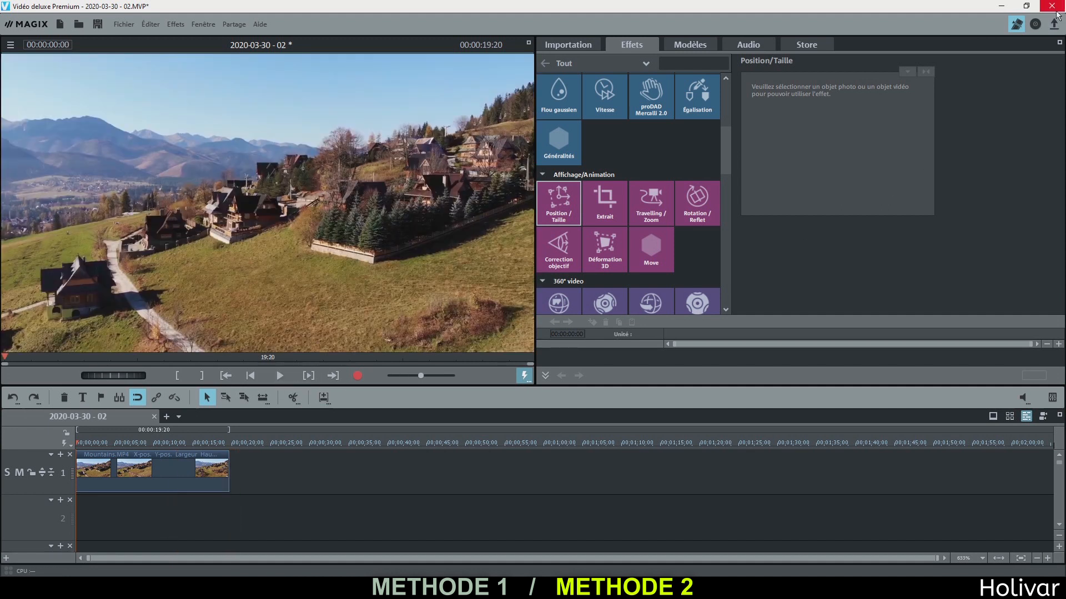
Export the film to the computer as an MP4 video file in Qualité HD 2, named Mountains DOLLY ZOOM.
click(1054, 25)
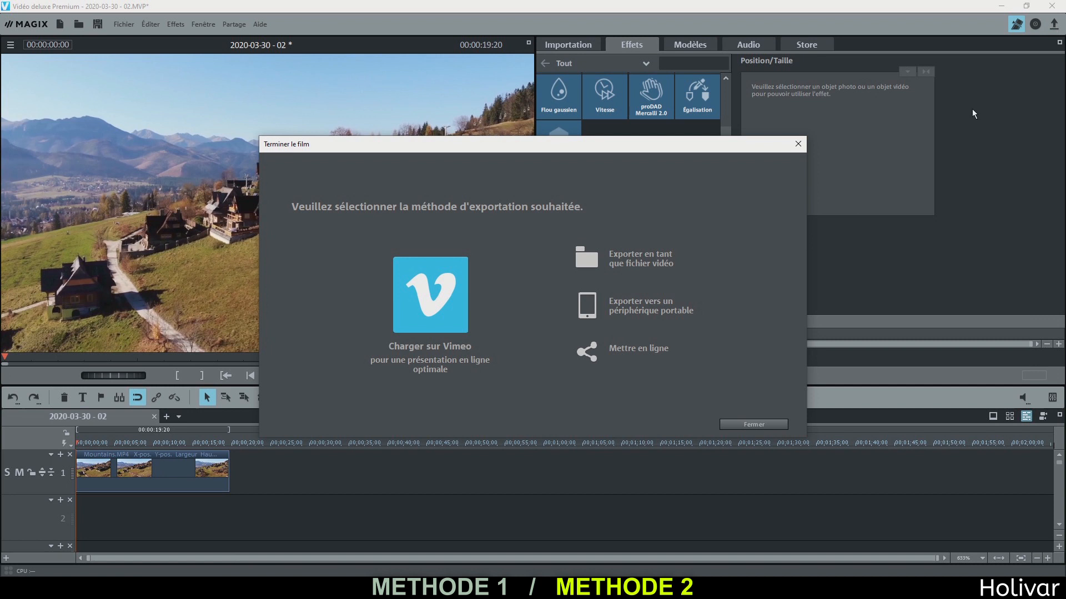
click(661, 261)
click(661, 292)
click(655, 310)
click(731, 424)
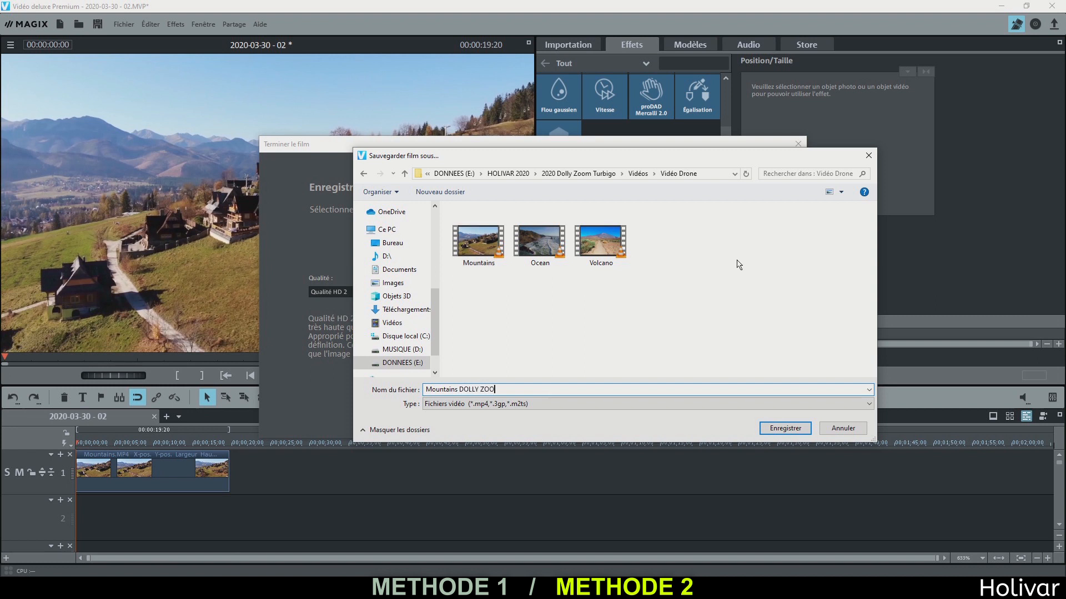
click(784, 428)
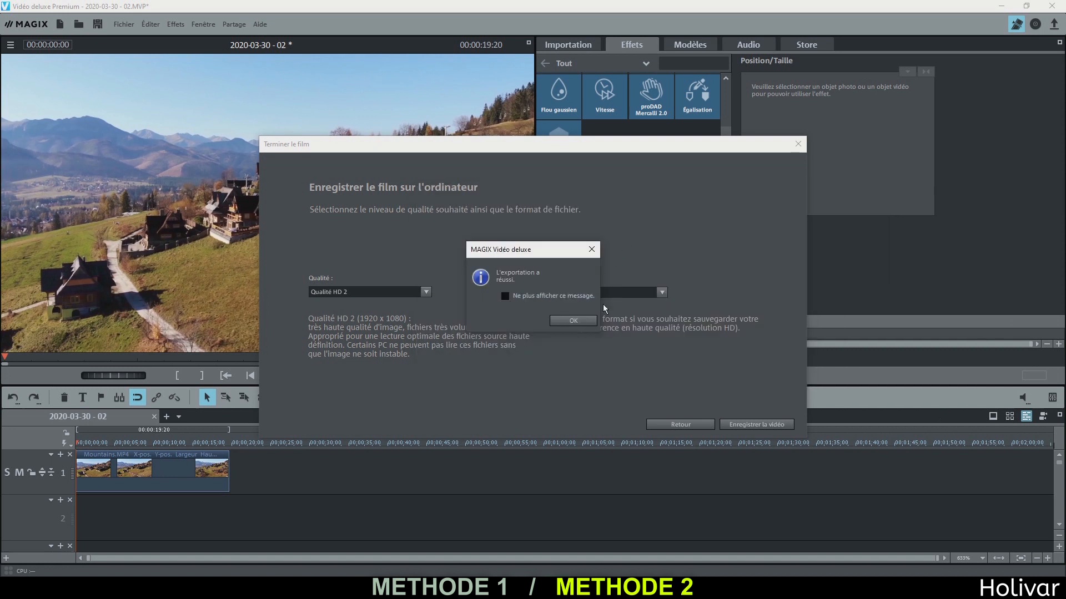
click(574, 321)
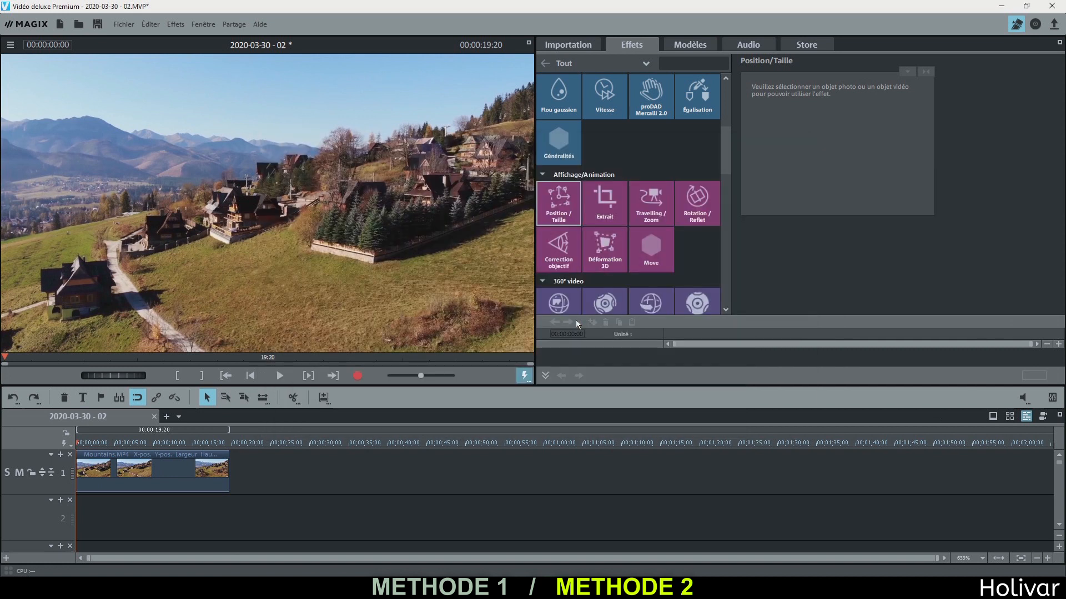
Place Mountains DOLLY ZOOM.MP4 on track 1 at about 28 seconds and set its Vitesse factor to 1.65.
drag(777, 140, 342, 475)
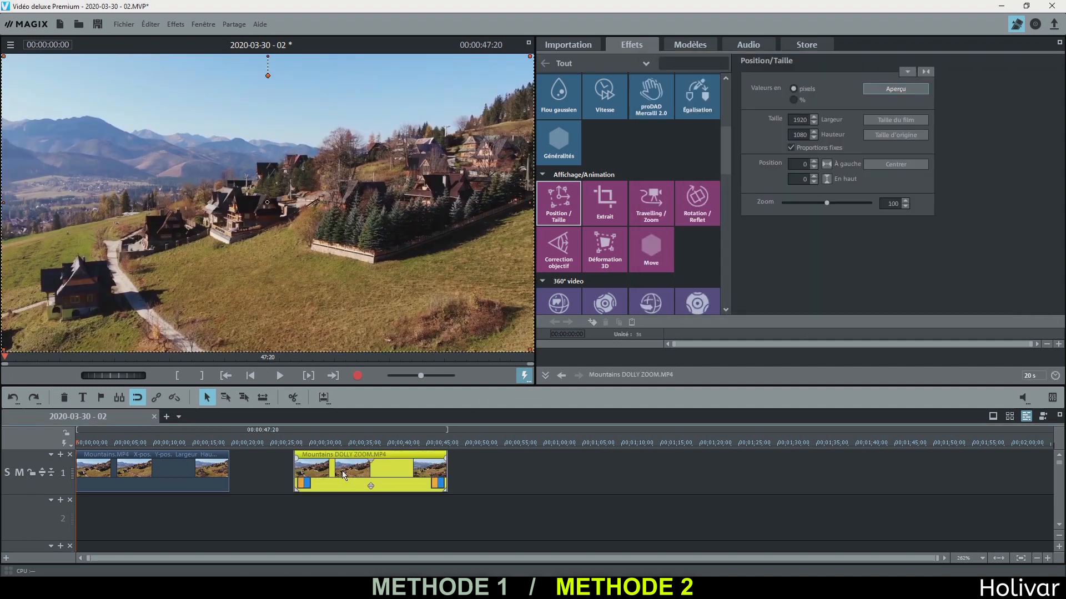
click(618, 100)
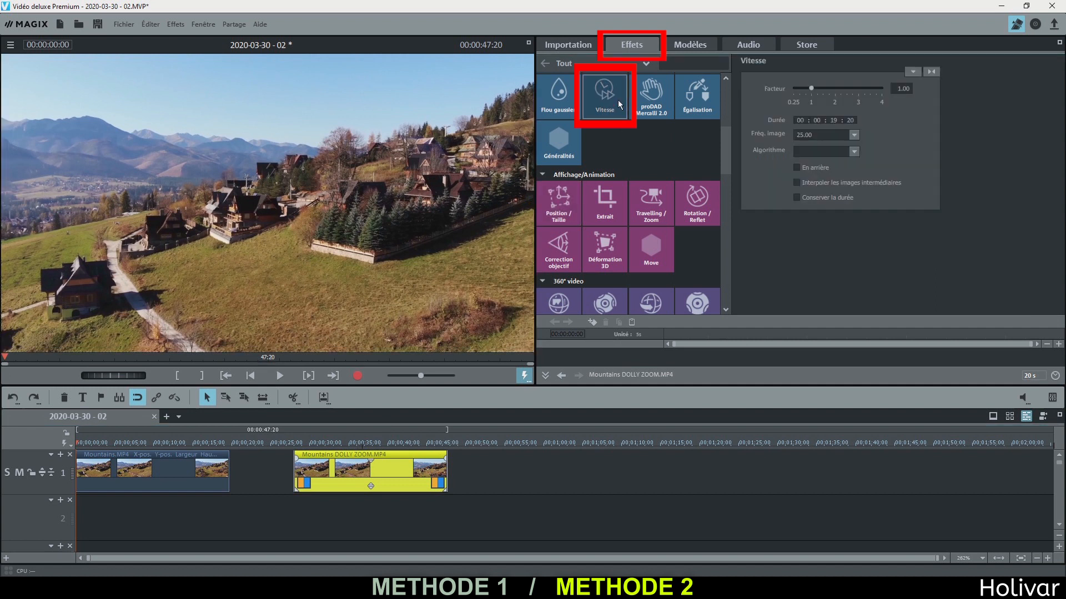
drag(814, 90, 826, 90)
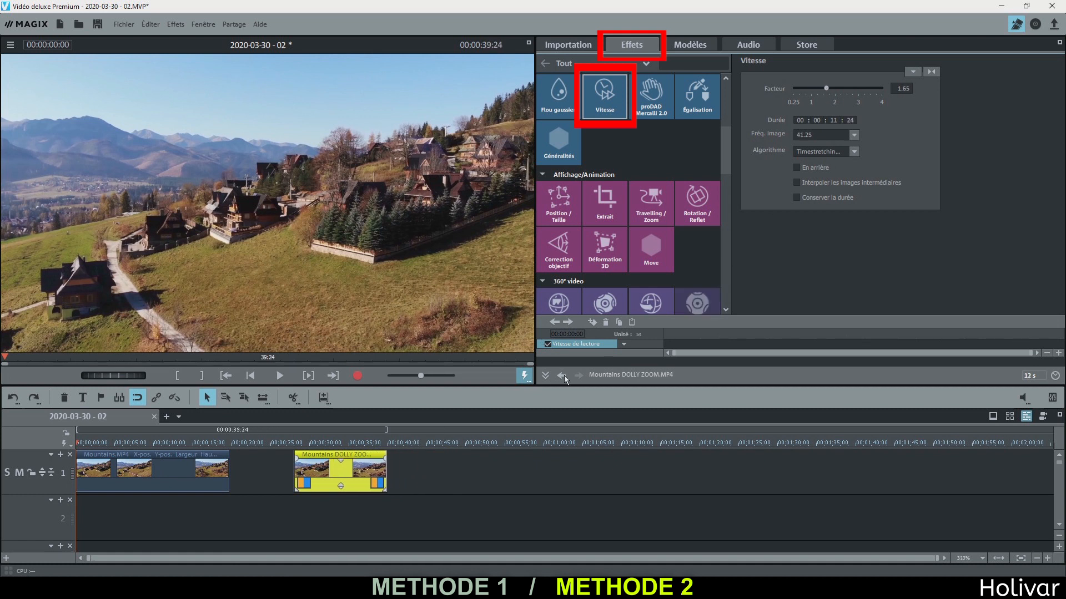
Play the sped-up Mountains DOLLY ZOOM.MP4 clip from its start.
click(295, 445)
click(281, 375)
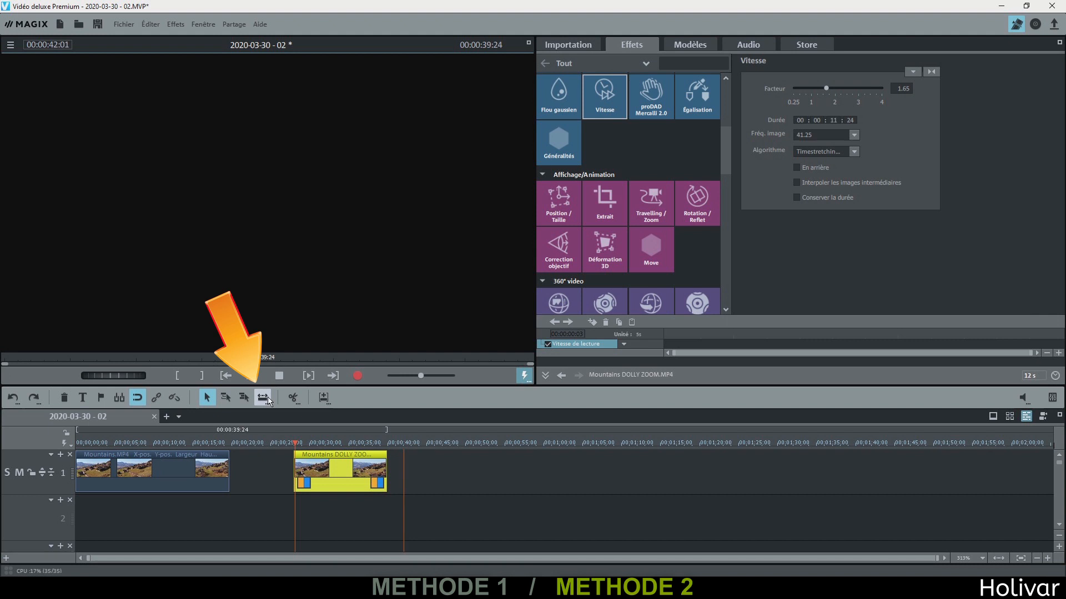
Time-stretch the Mountains DOLLY ZOOM.MP4 clip on the timeline to a duration of 00:00:07:12, a speed factor of 2.64, and play it.
click(263, 397)
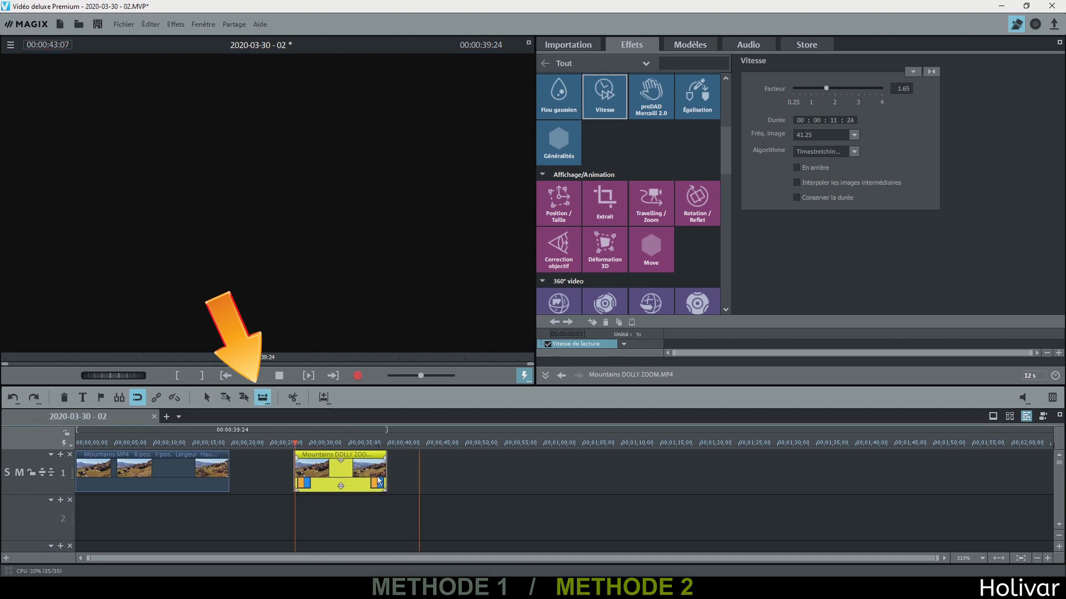
drag(385, 477, 376, 475)
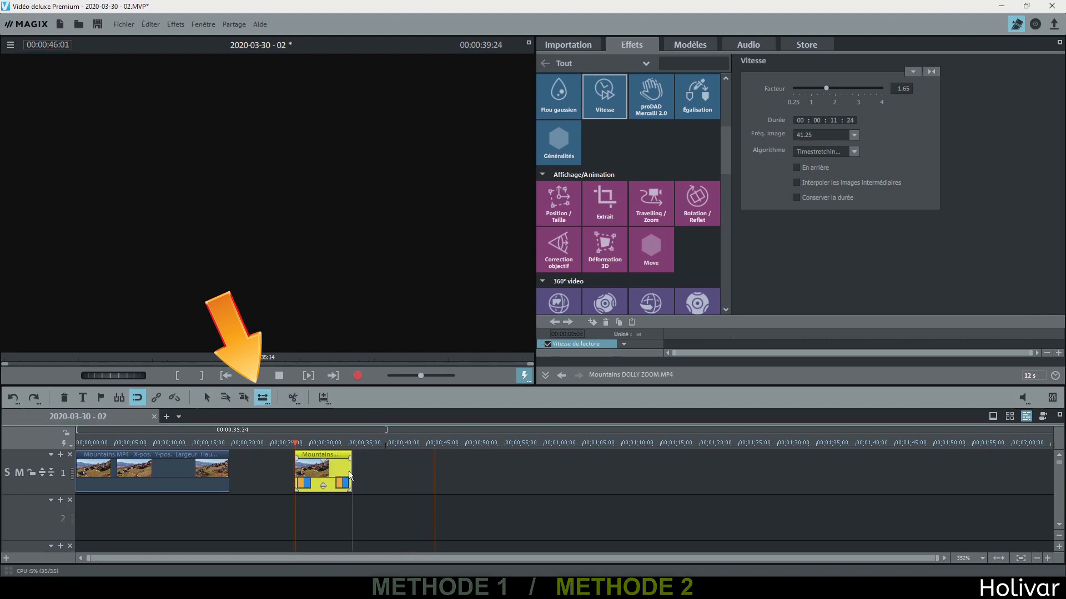
key(space)
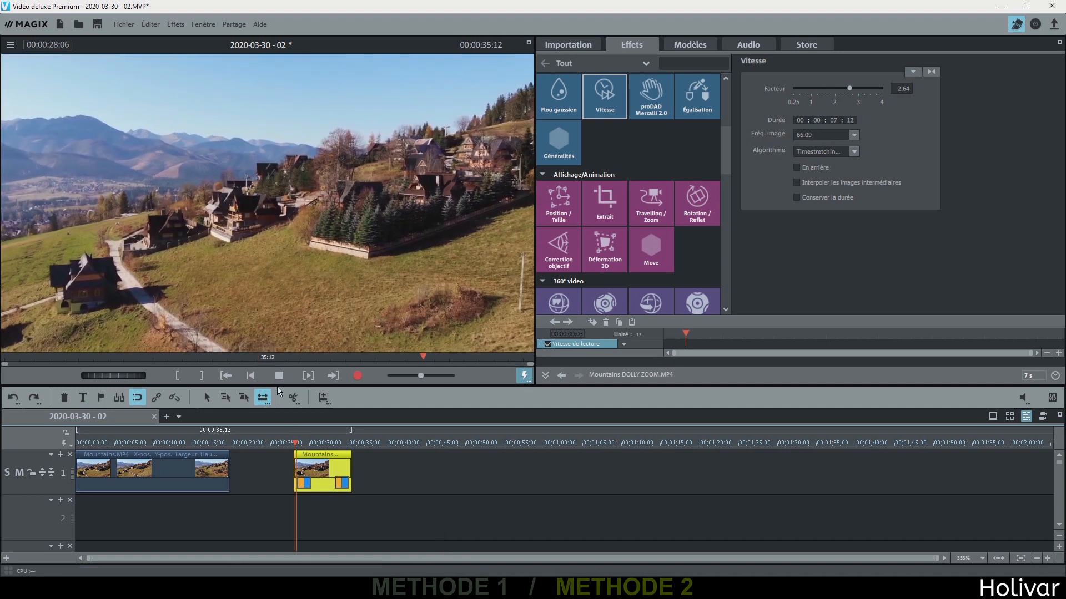